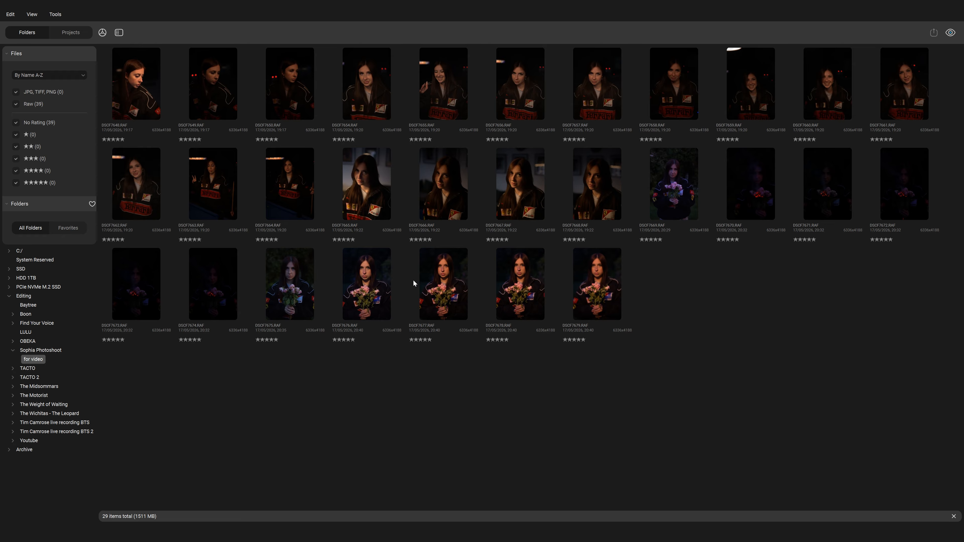
Open the raw photo DSCF7673.RAF for editing and raise its raw Pre-Gain to 1.97.
double_click(144, 296)
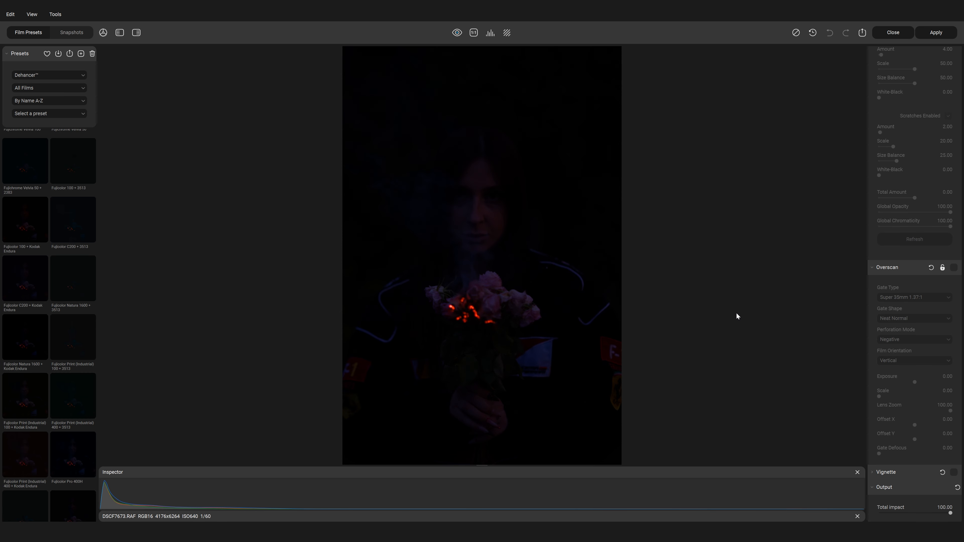
scroll(911, 242, up, 10)
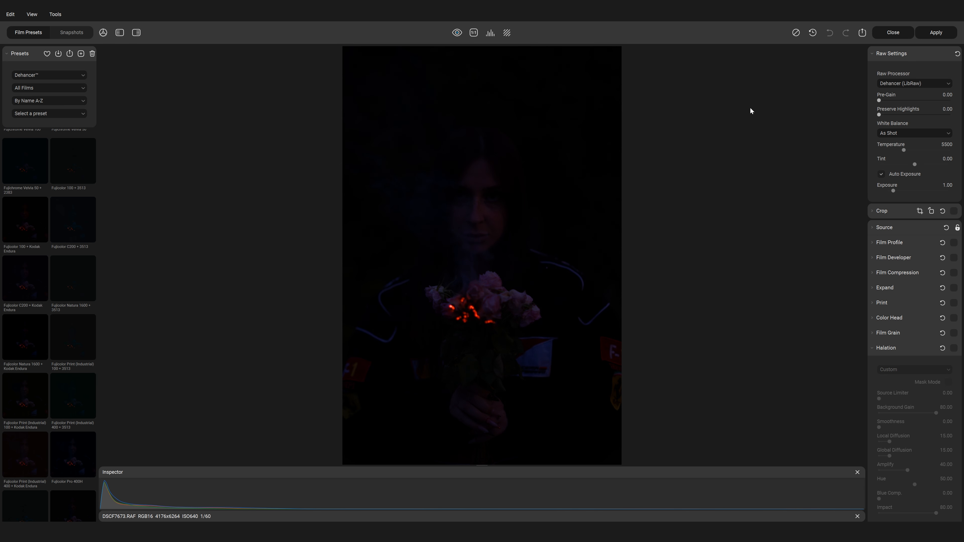
click(880, 99)
drag(914, 100, 926, 100)
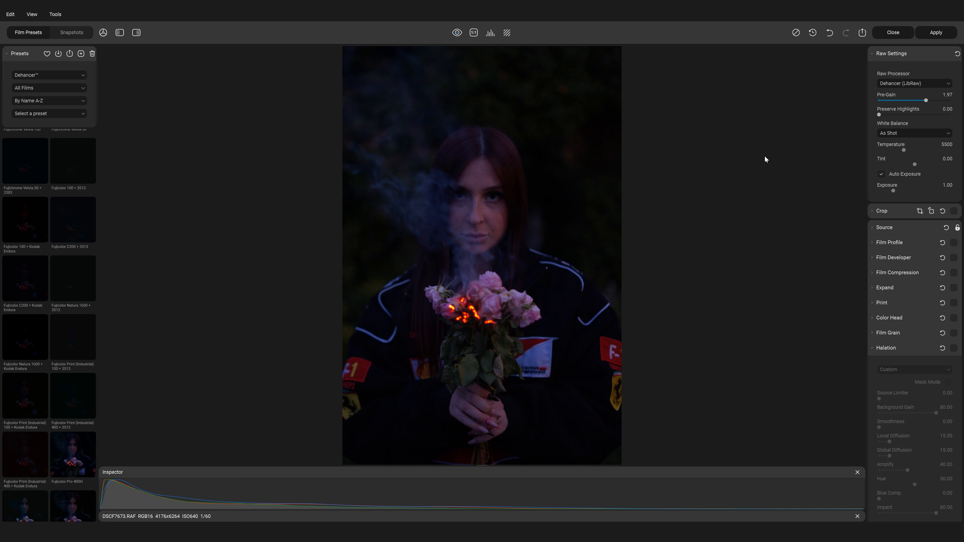
Apply the black-and-white Agfa Scala 200x film preset to the portrait.
click(479, 199)
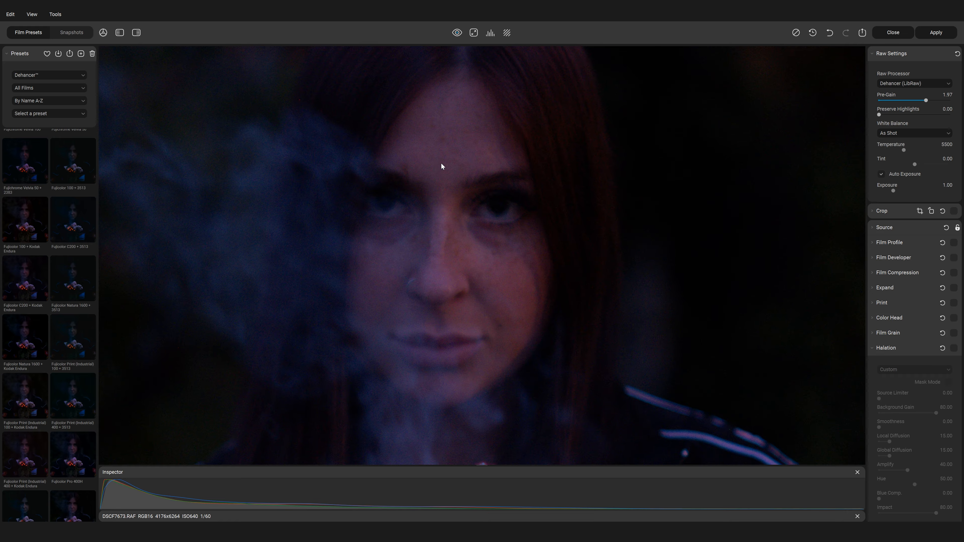
drag(545, 302, 550, 161)
double_click(550, 161)
scroll(52, 202, up, 10)
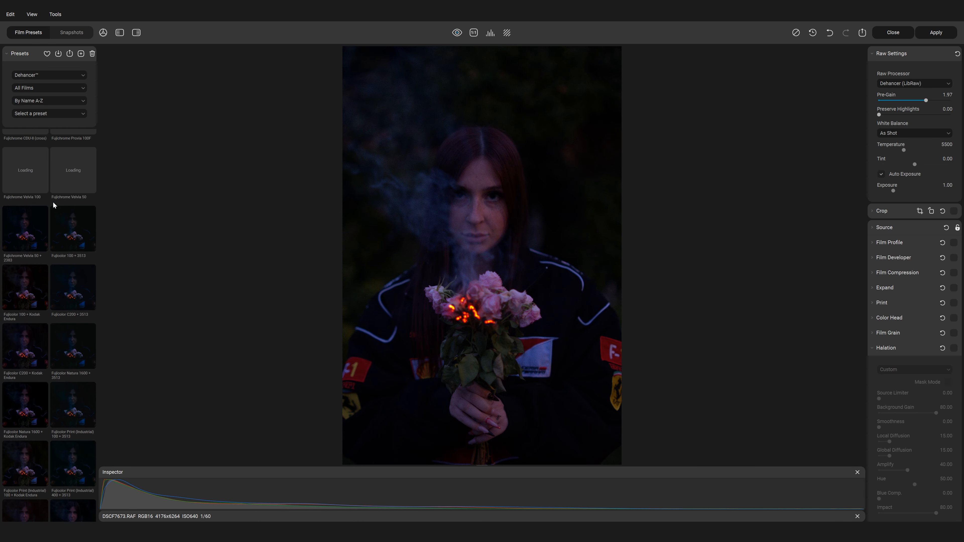
scroll(54, 200, up, 2)
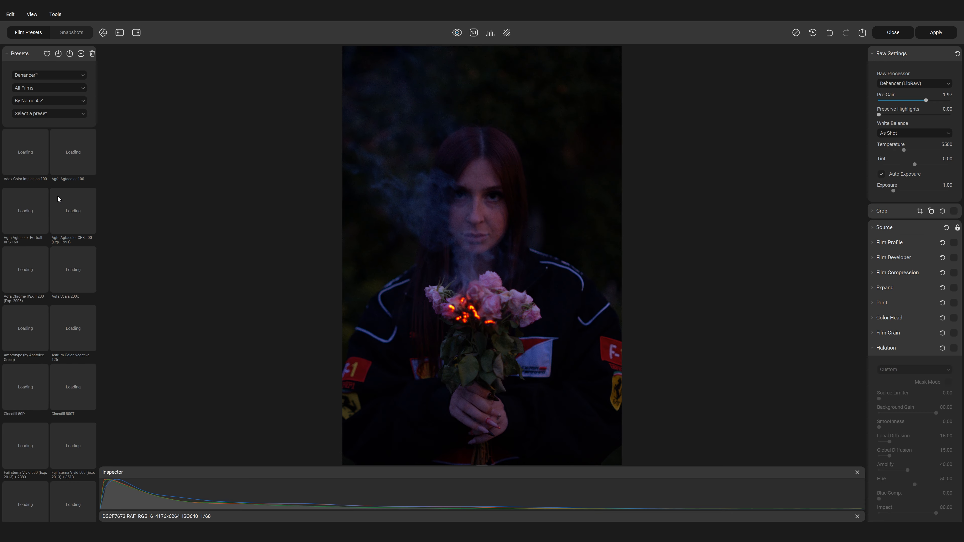
scroll(58, 197, down, 15)
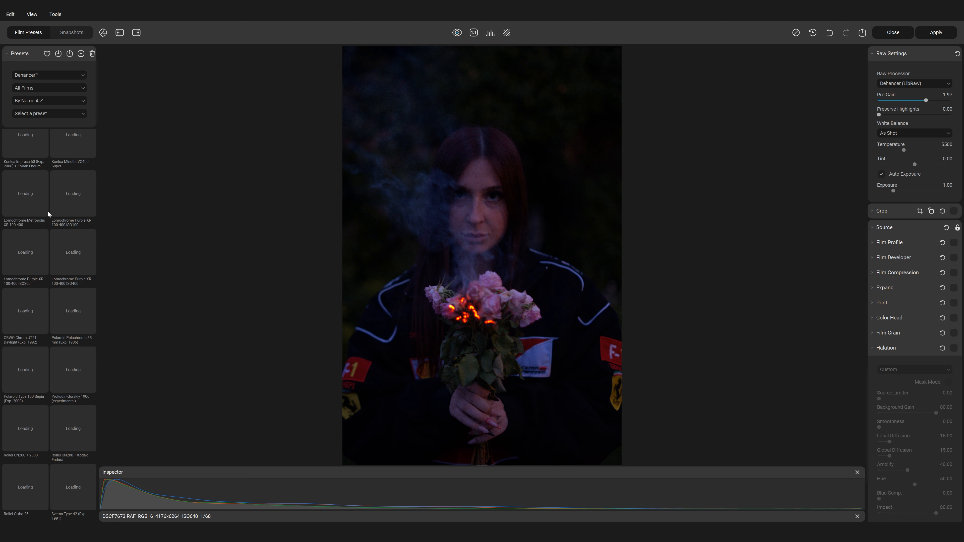
scroll(42, 216, up, 10)
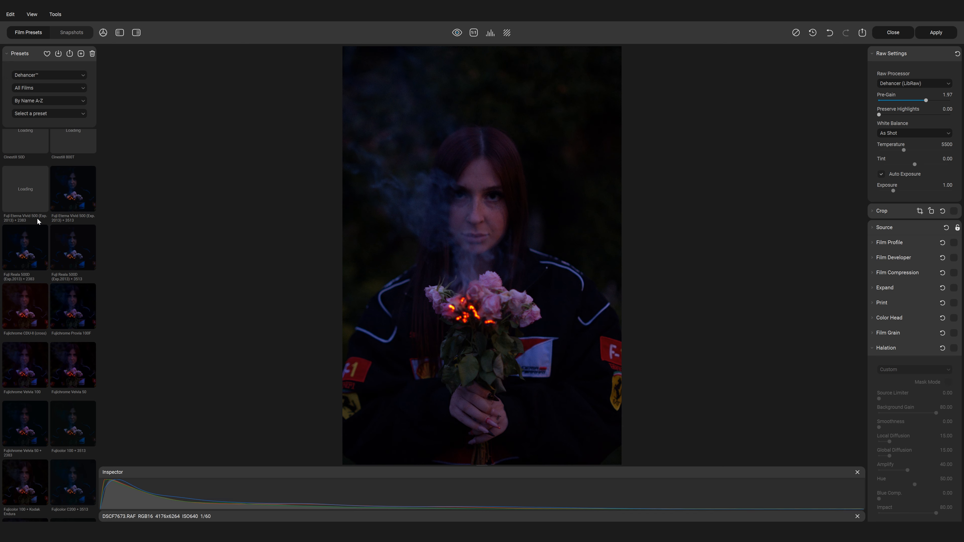
scroll(58, 237, up, 3)
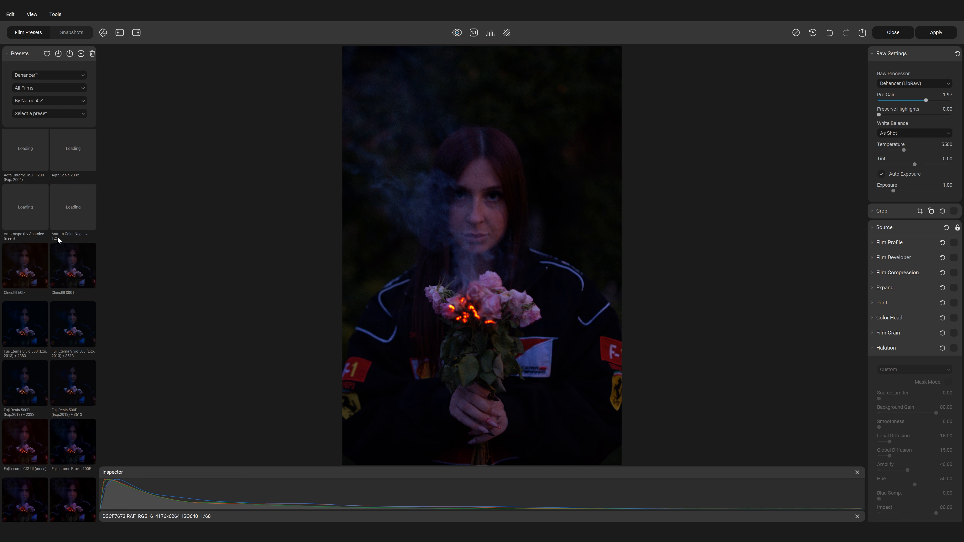
scroll(57, 236, up, 3)
click(77, 260)
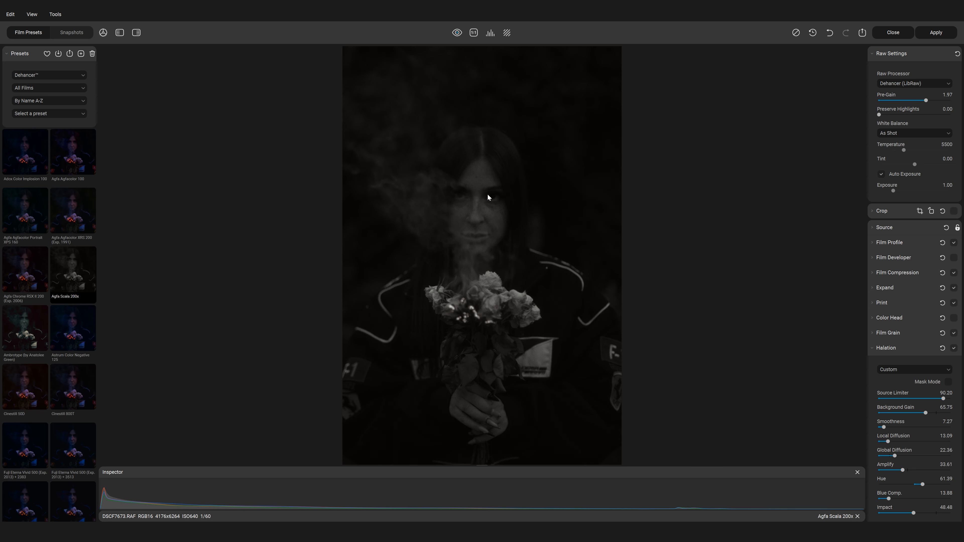
Compare the woman's face up close with Film Grain switched off and back on.
scroll(488, 197, up, 5)
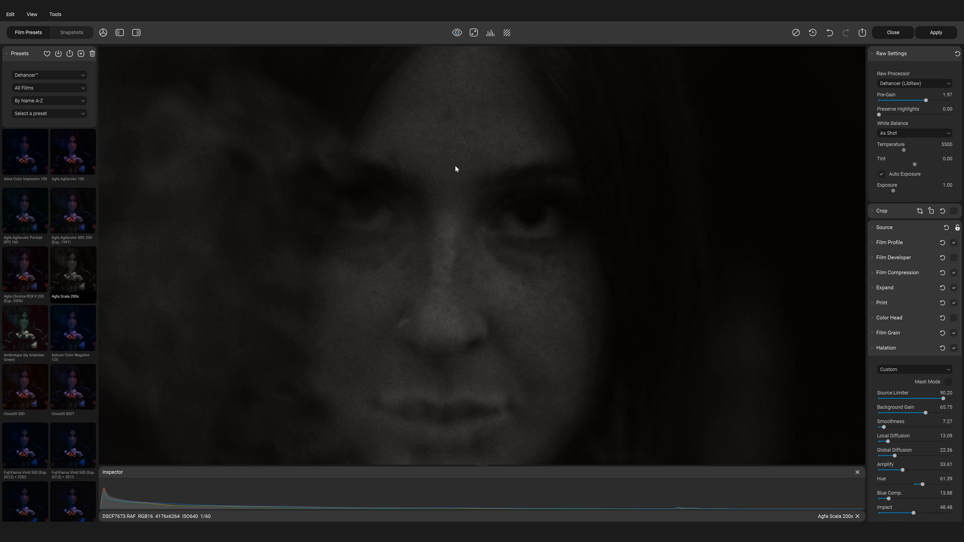
drag(435, 130, 442, 150)
drag(387, 134, 386, 58)
scroll(890, 237, down, 10)
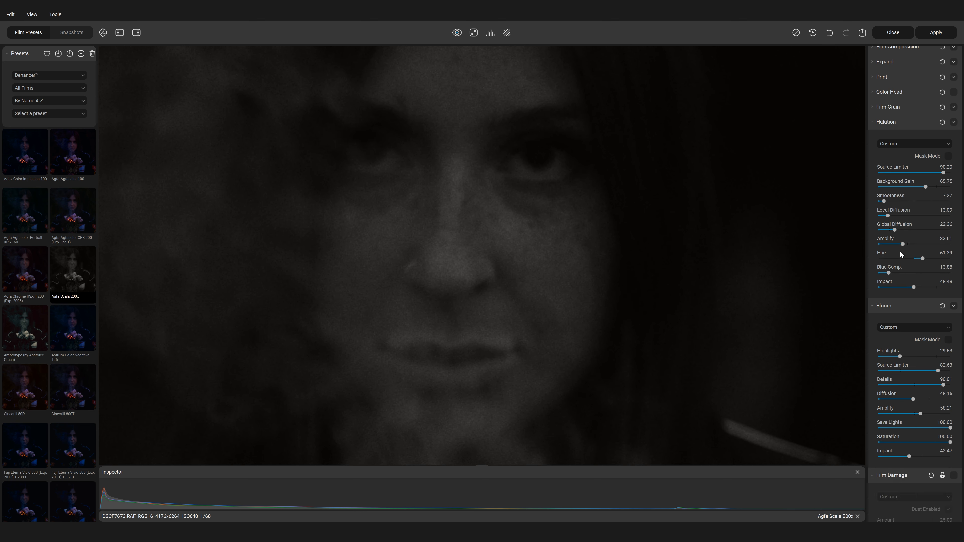
scroll(915, 281, up, 10)
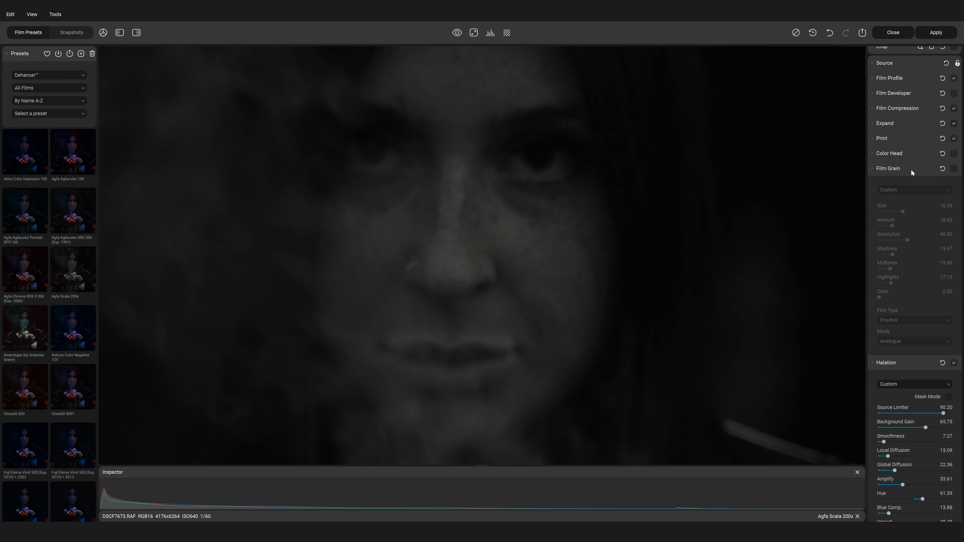
scroll(594, 235, up, 2)
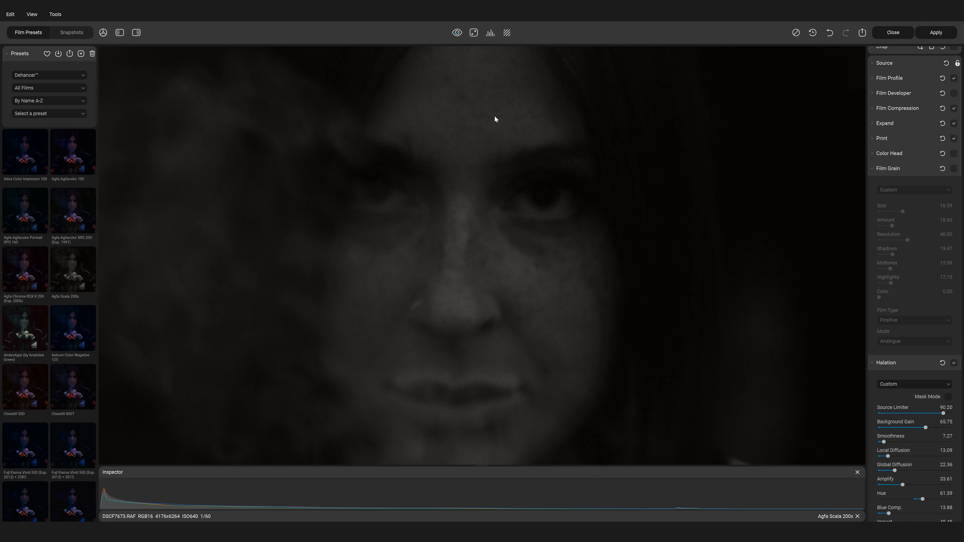
click(954, 169)
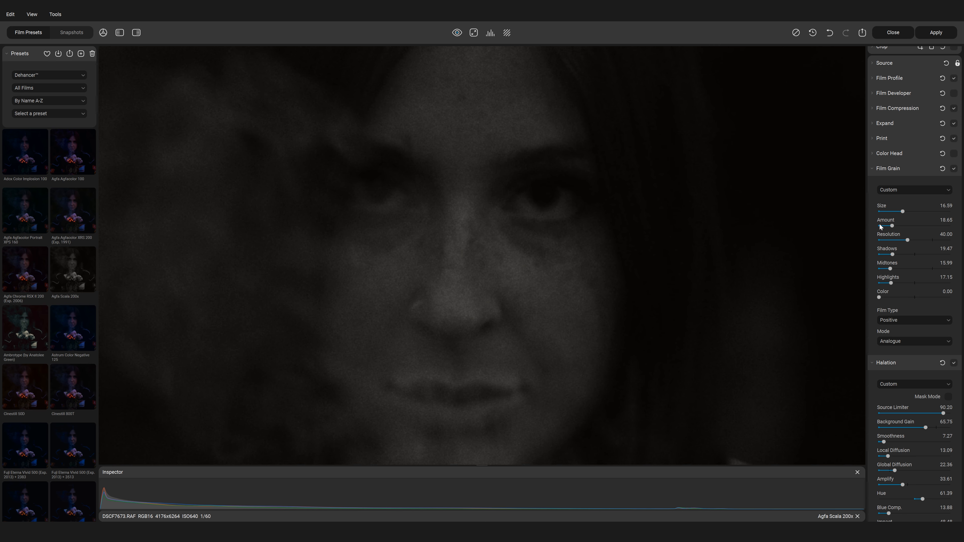
Fit the whole photo in view and raise the raw Pre-Gain to 2.76.
click(473, 34)
scroll(938, 73, up, 5)
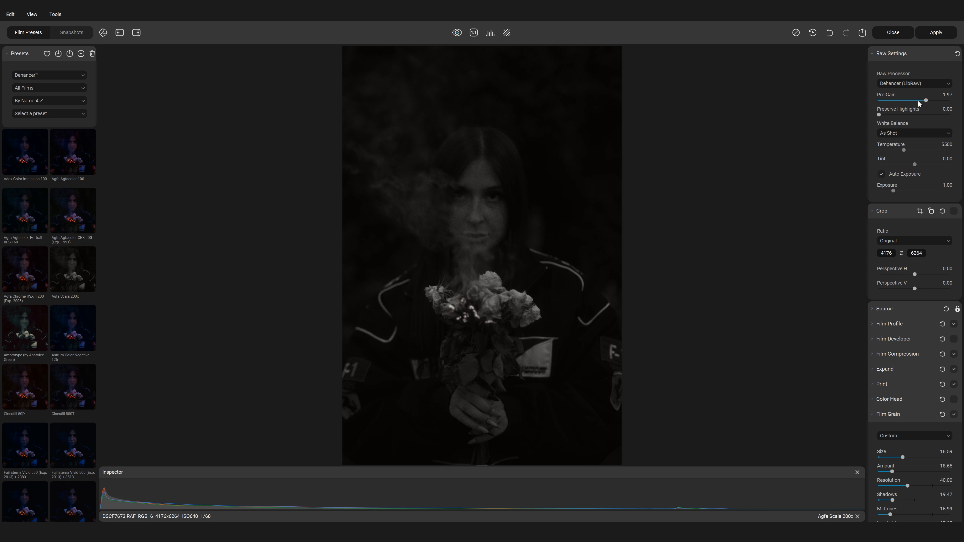
drag(925, 101, 945, 100)
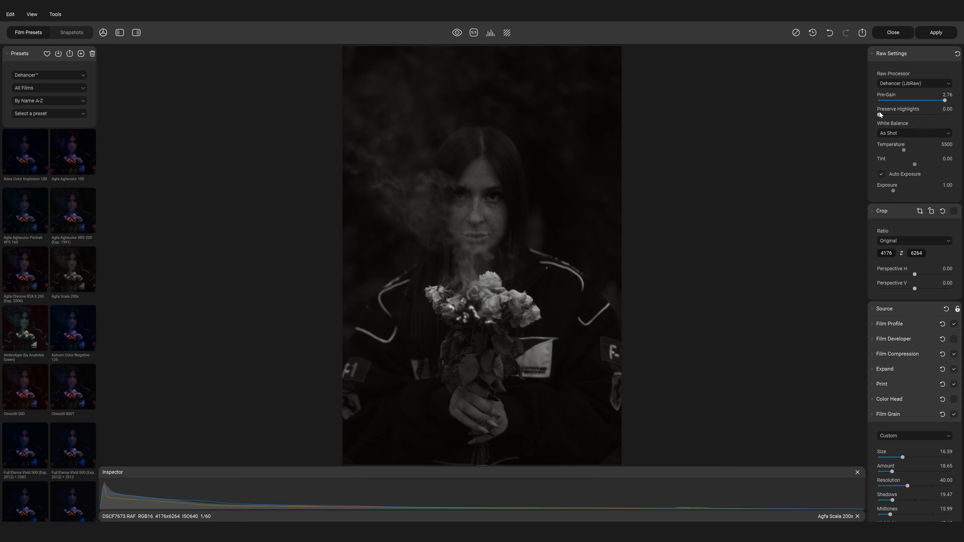
click(877, 53)
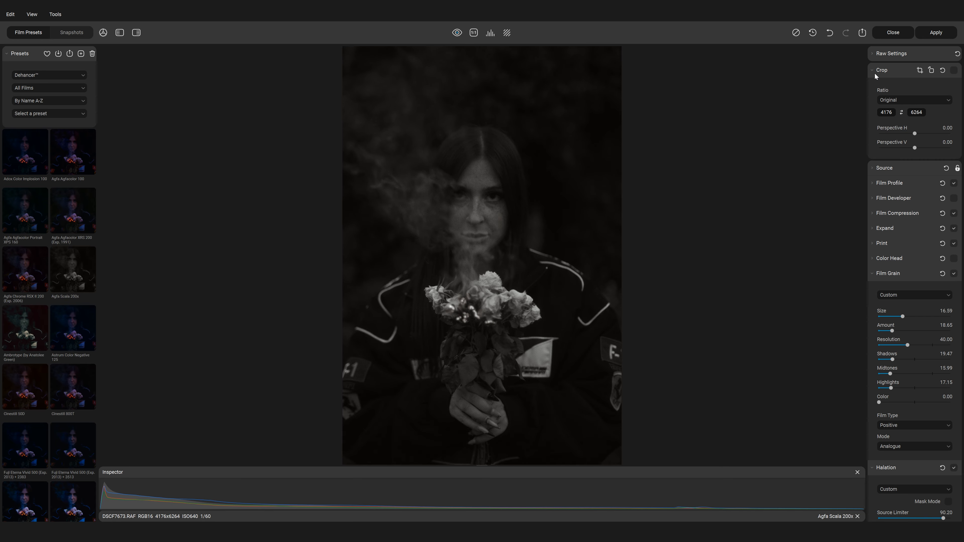
Try cropping the portrait tighter around the woman and flowers, using a 5:4 ratio.
click(921, 71)
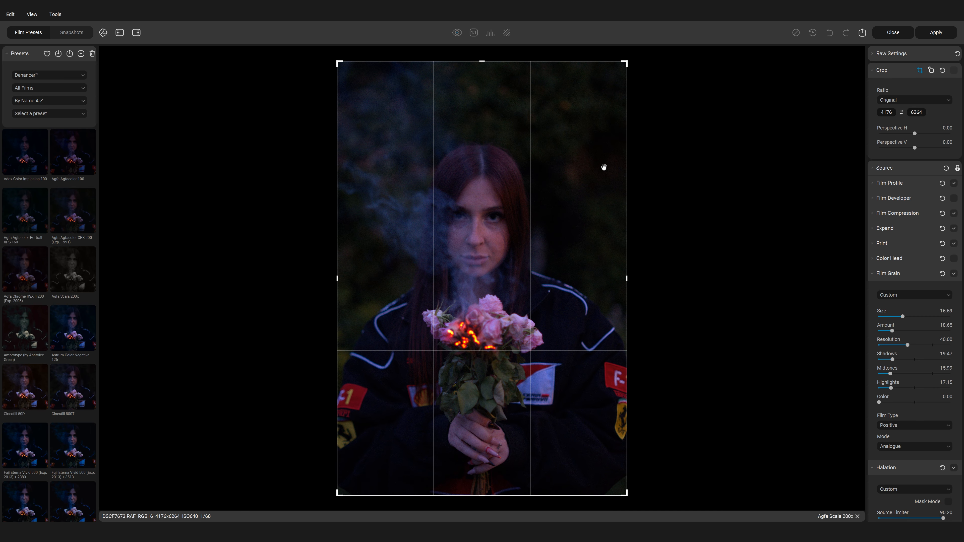
drag(625, 62, 544, 185)
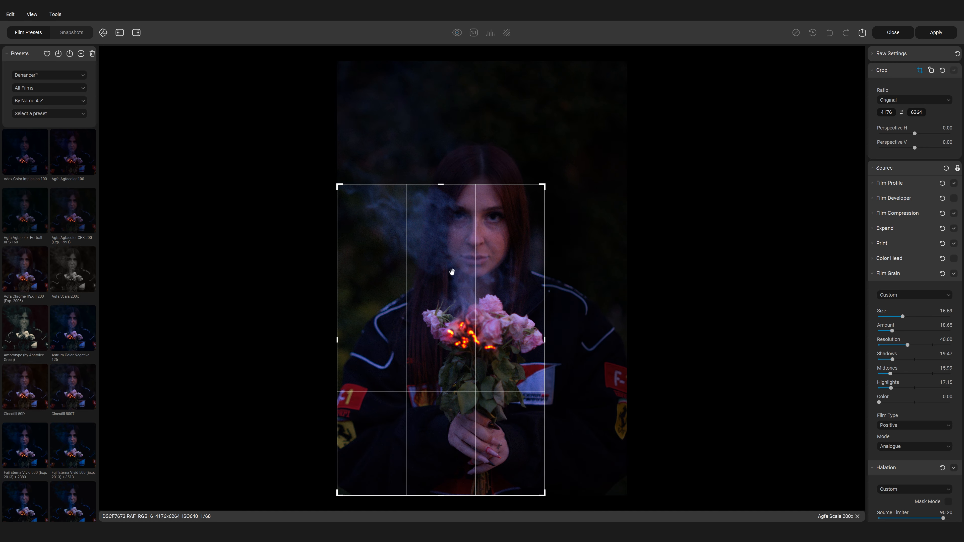
drag(453, 272, 404, 311)
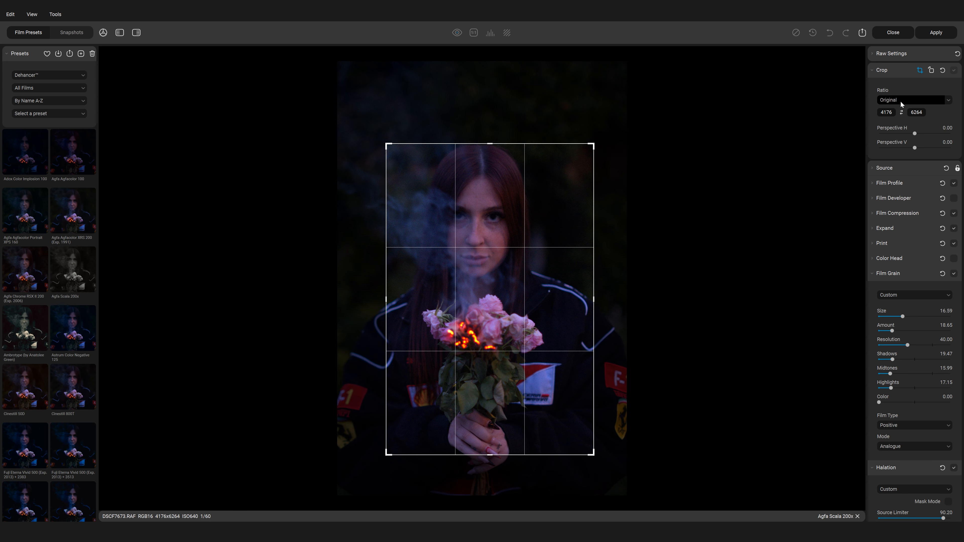
click(911, 100)
click(892, 159)
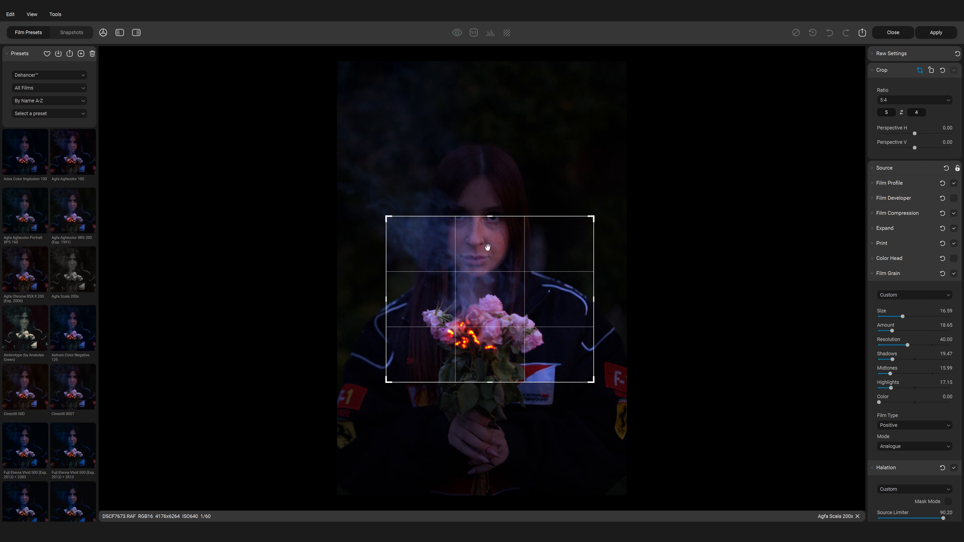
key(Escape)
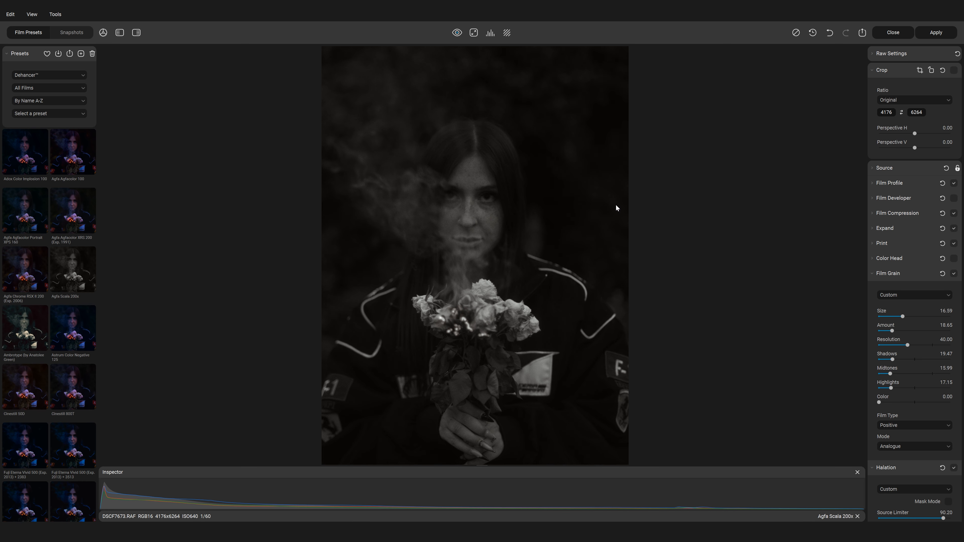
click(871, 70)
Set the Source exposure compensation to 0.35.
click(871, 87)
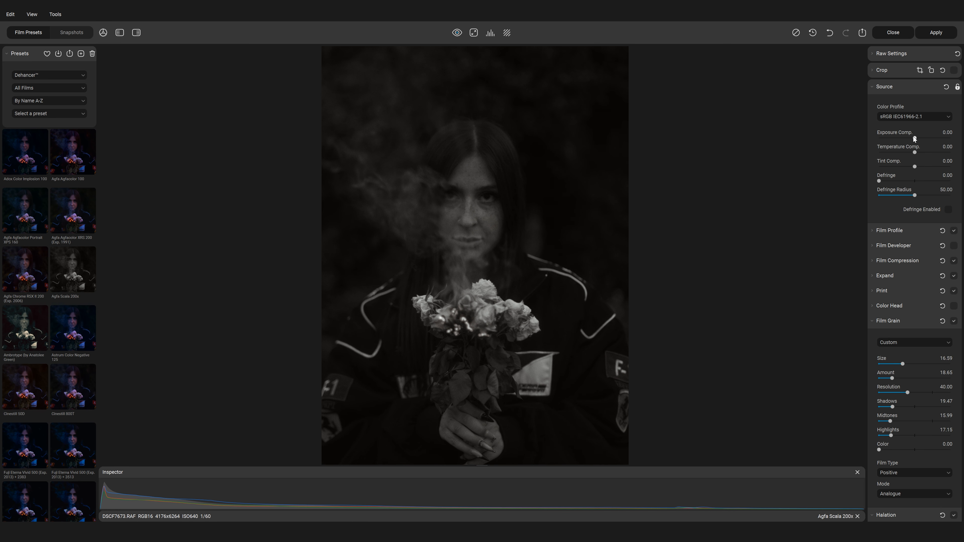
drag(915, 138, 924, 138)
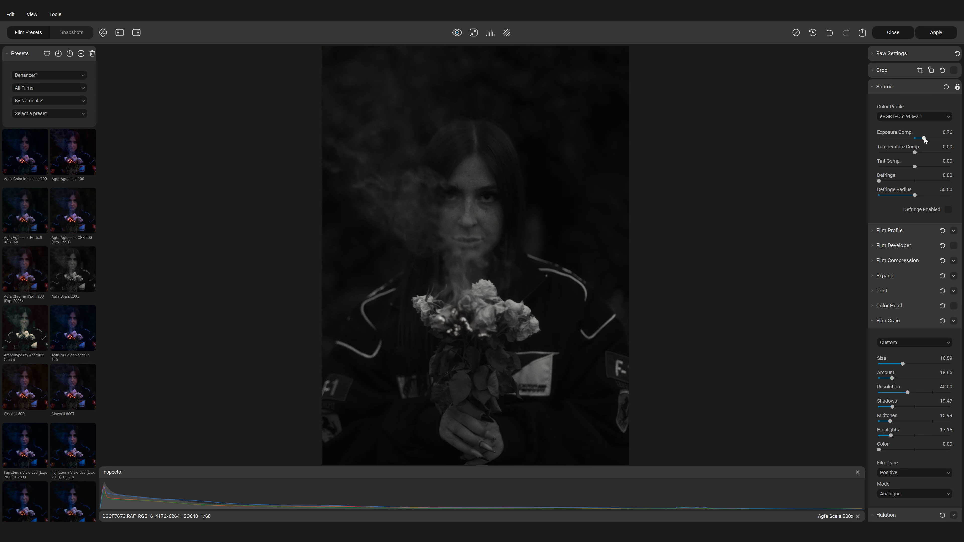
drag(924, 137, 919, 145)
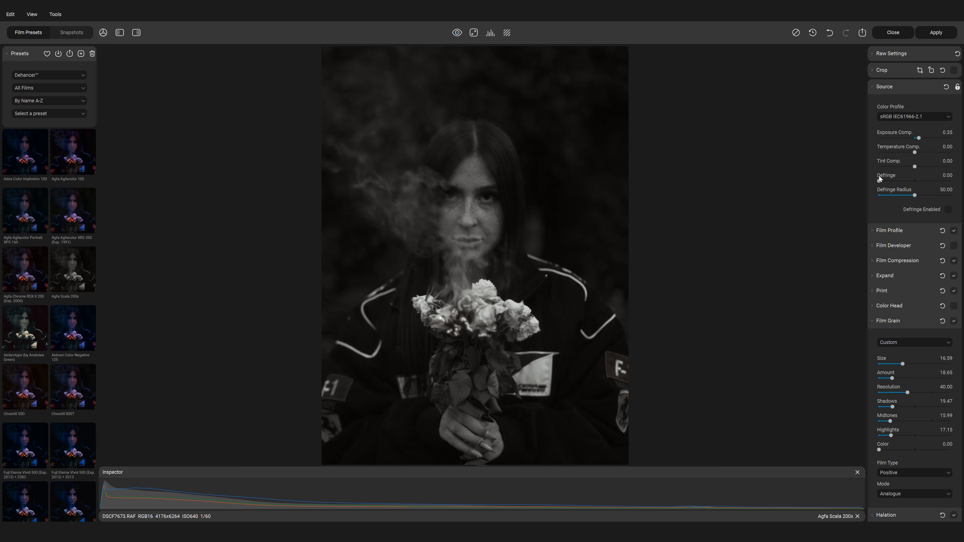
click(874, 83)
Try a Push/Pull value of -1.16 on the film profile and undo it.
click(888, 102)
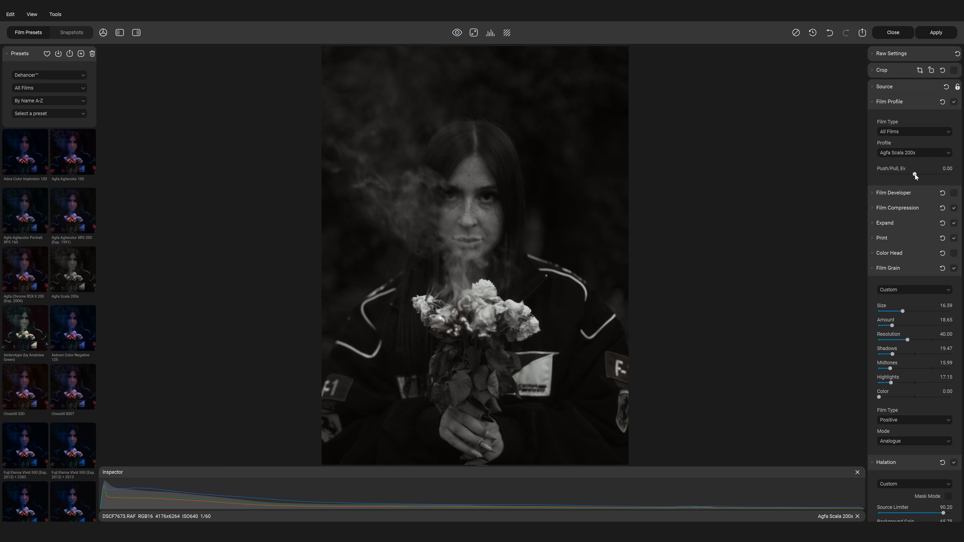
drag(913, 174, 894, 176)
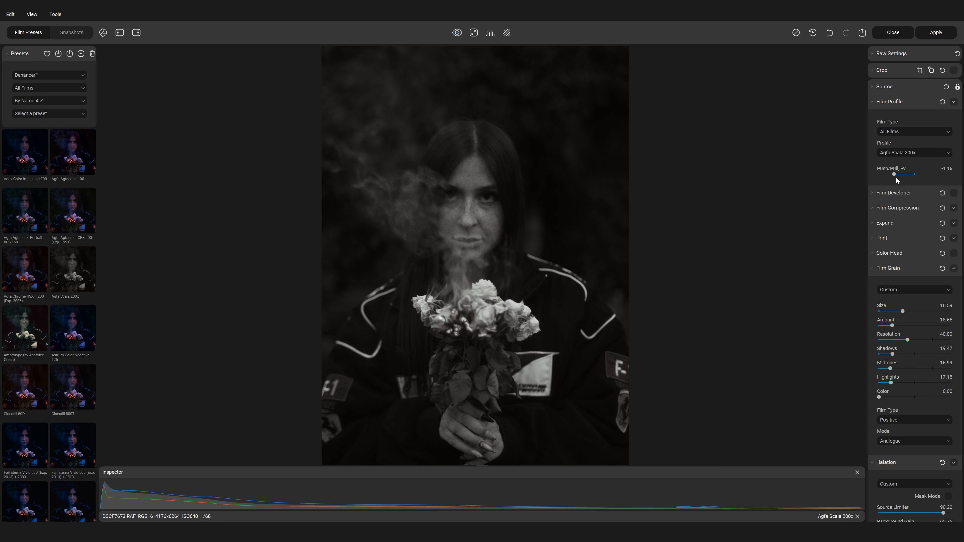
key(ctrl+z)
click(874, 101)
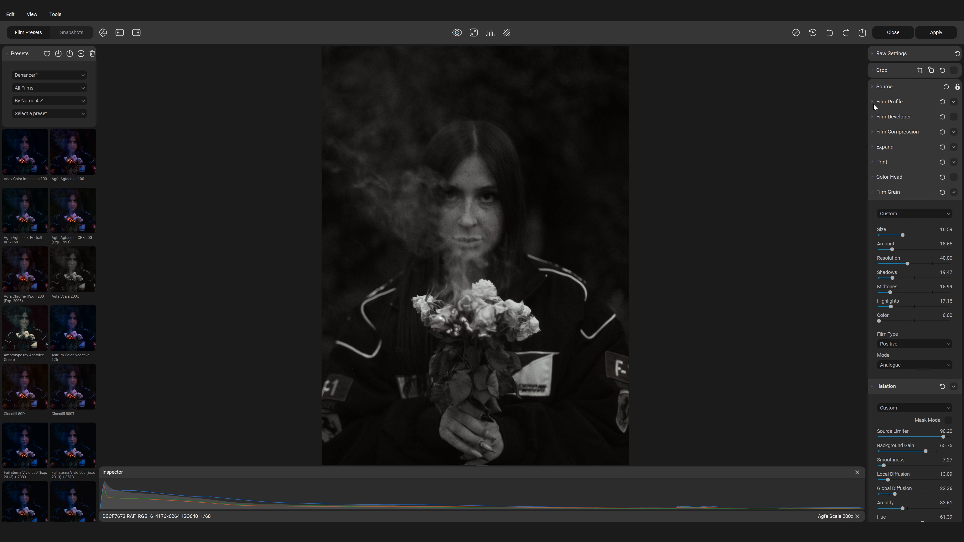
Try Film Developer with Contrast Boost reset to 0.00, and switch the effect off again.
click(874, 117)
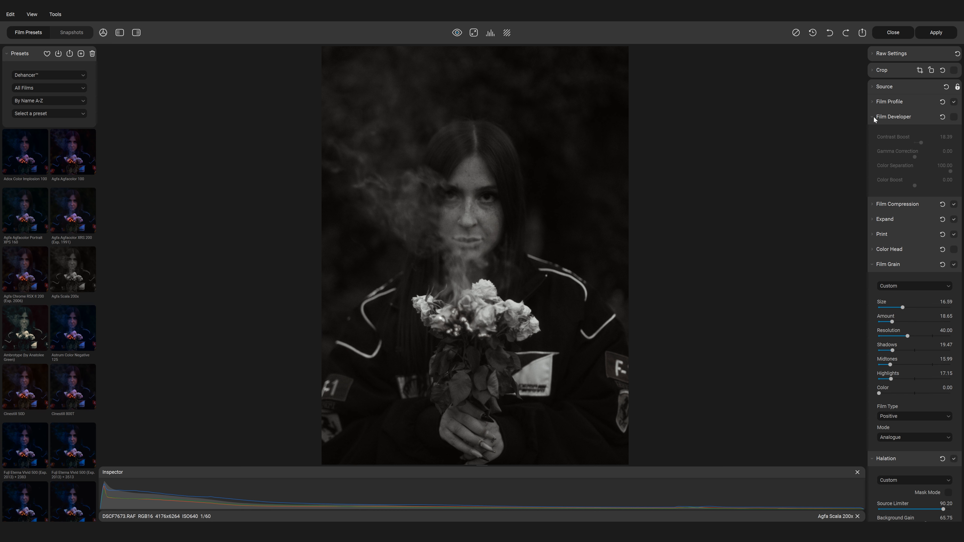
click(954, 117)
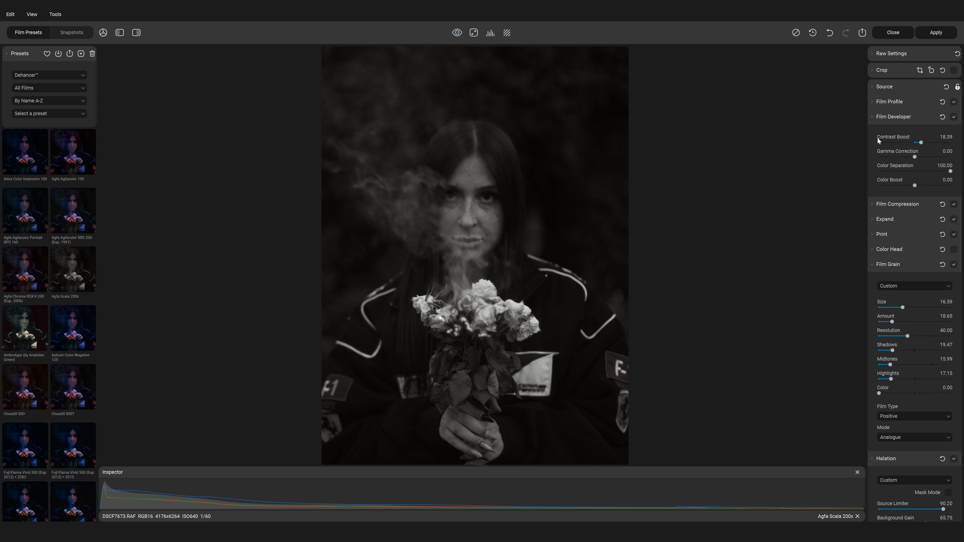
click(921, 142)
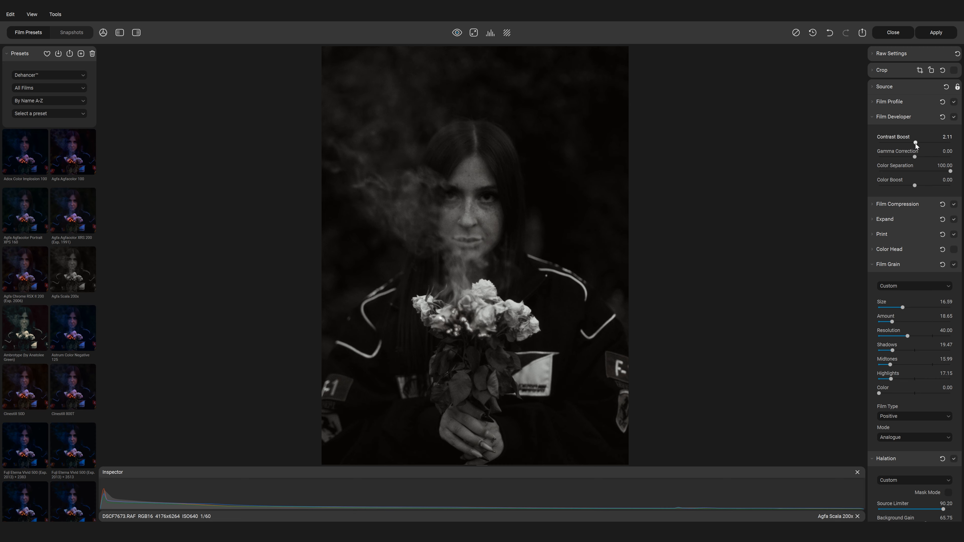
double_click(914, 143)
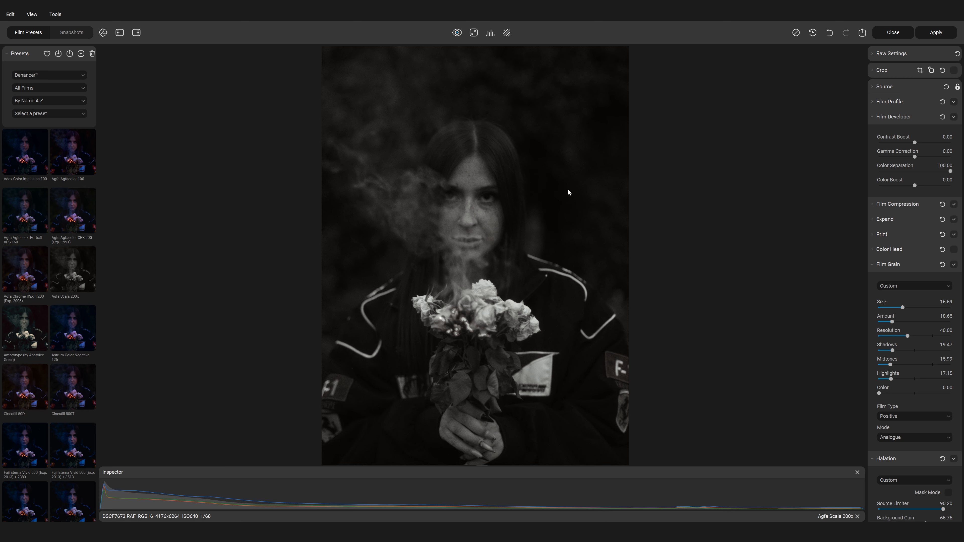
click(953, 117)
click(872, 117)
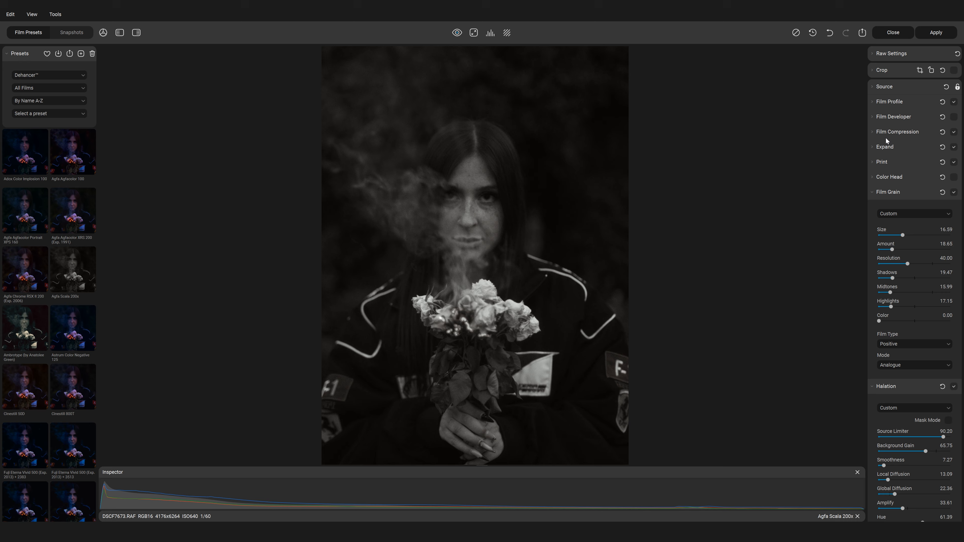
Try a Tonal Range of 83.68 in Film Compression and lower it toward the minimum again.
click(871, 132)
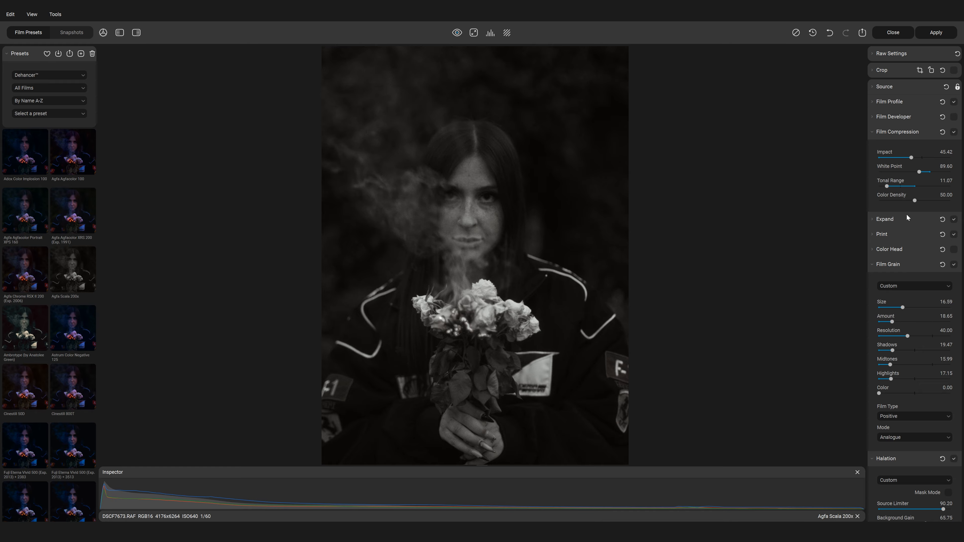
key(ctrl+z)
drag(887, 186, 939, 190)
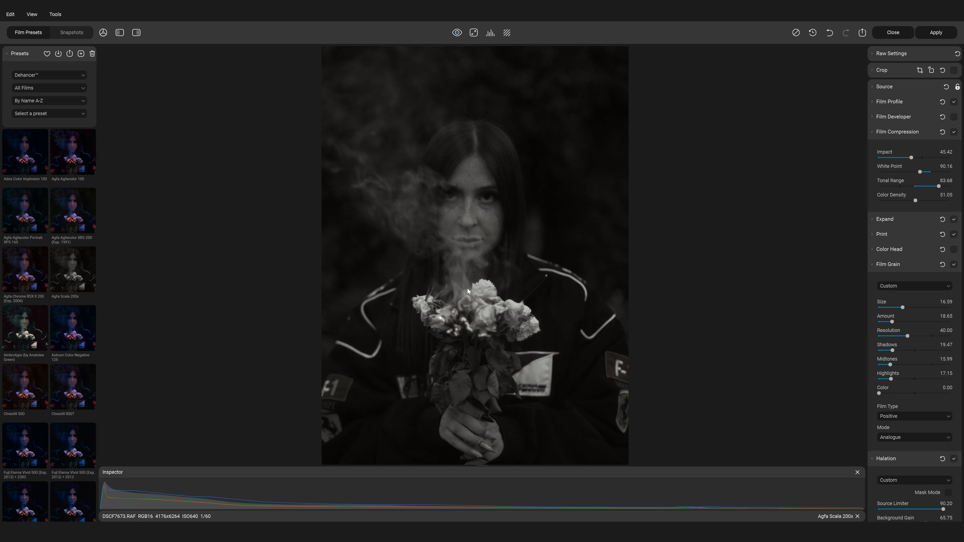
drag(938, 183, 859, 189)
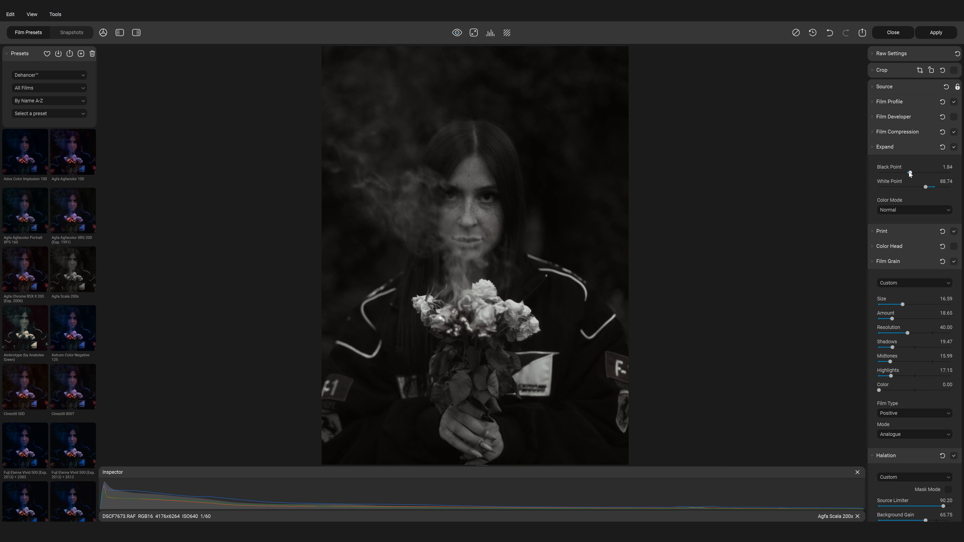
Set the Expand Black Point to 2.63 and White Point to 69.32.
drag(909, 173, 899, 173)
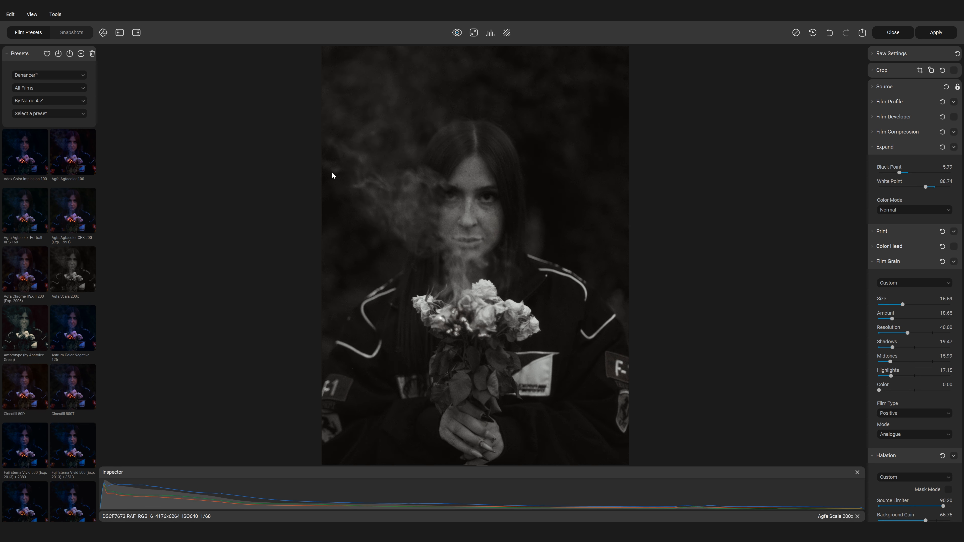
drag(899, 173, 910, 188)
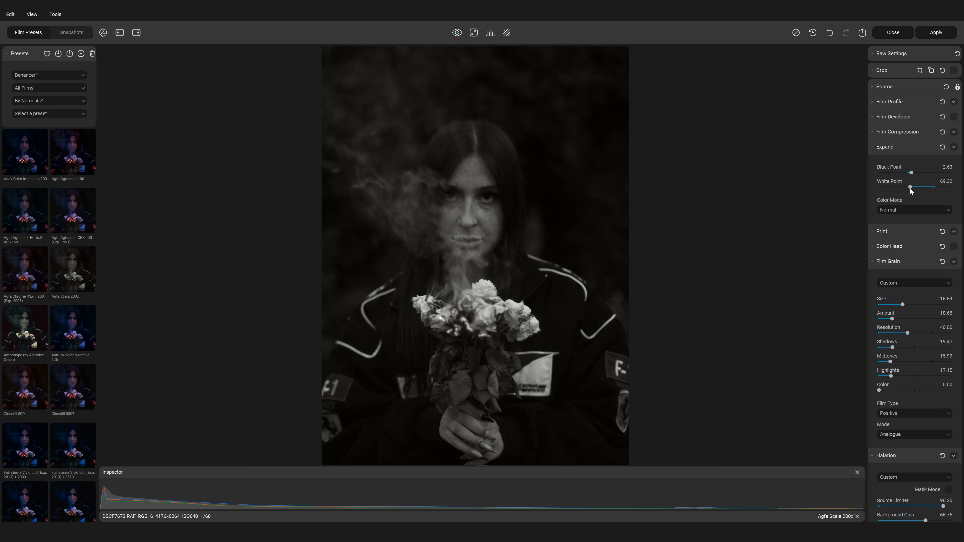
click(872, 147)
Try other Print profiles in place of Linear on the portrait.
click(873, 162)
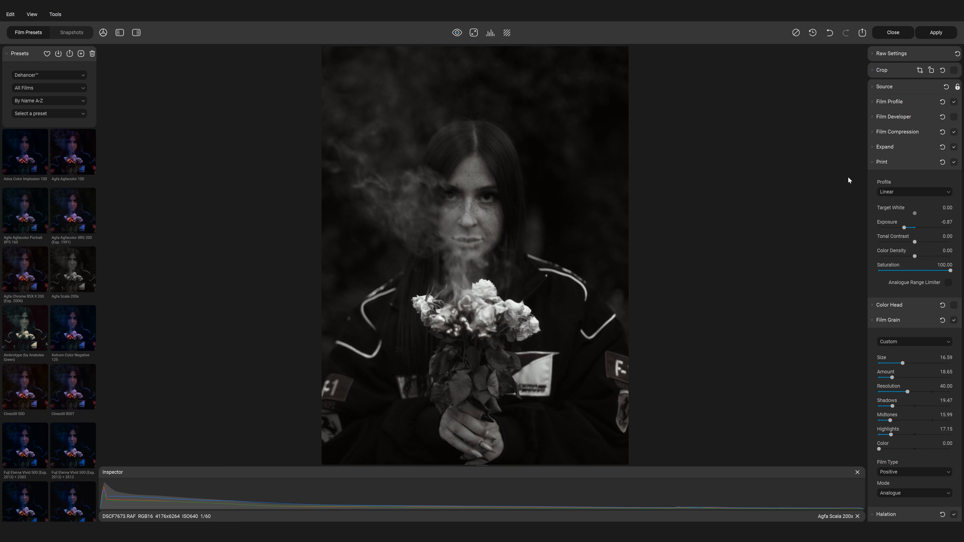
click(910, 193)
click(908, 208)
click(909, 193)
click(920, 226)
Try the Color Head effect on the portrait and switch it off again.
click(892, 305)
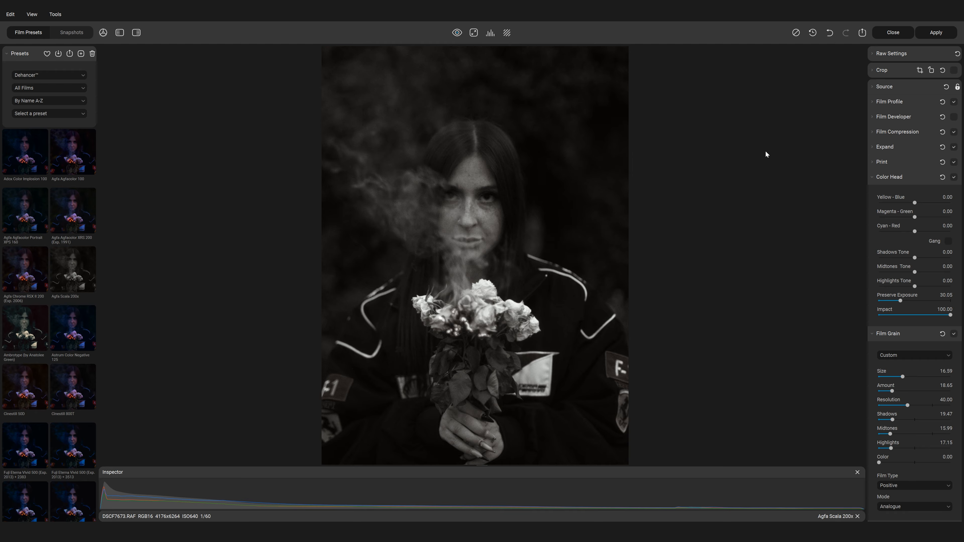
click(954, 177)
click(953, 178)
click(953, 177)
click(873, 177)
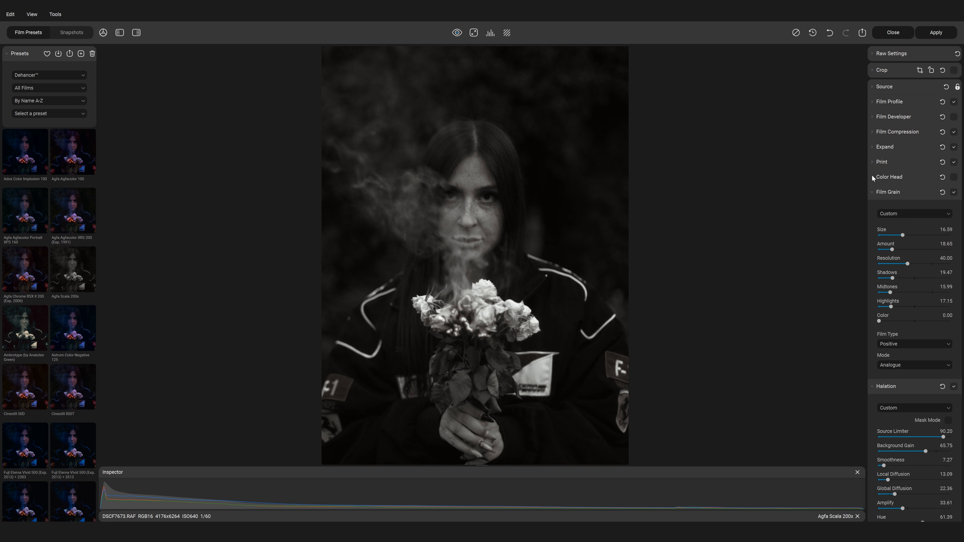
Compare the 8 mm ISO 50, 8 mm ISO 500 and 65 mm ISO 500 Film Grain presets and settle on 35 mm ISO 500.
click(913, 213)
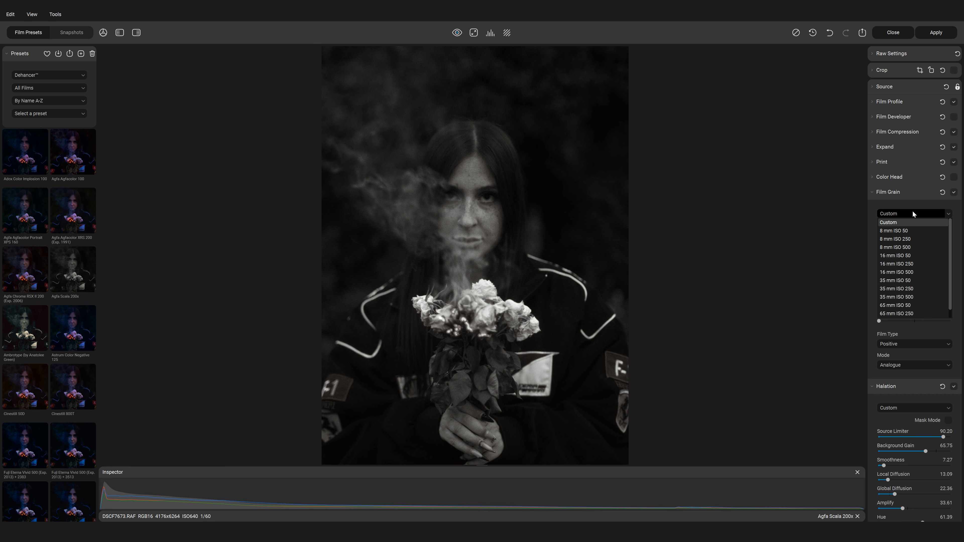
click(904, 233)
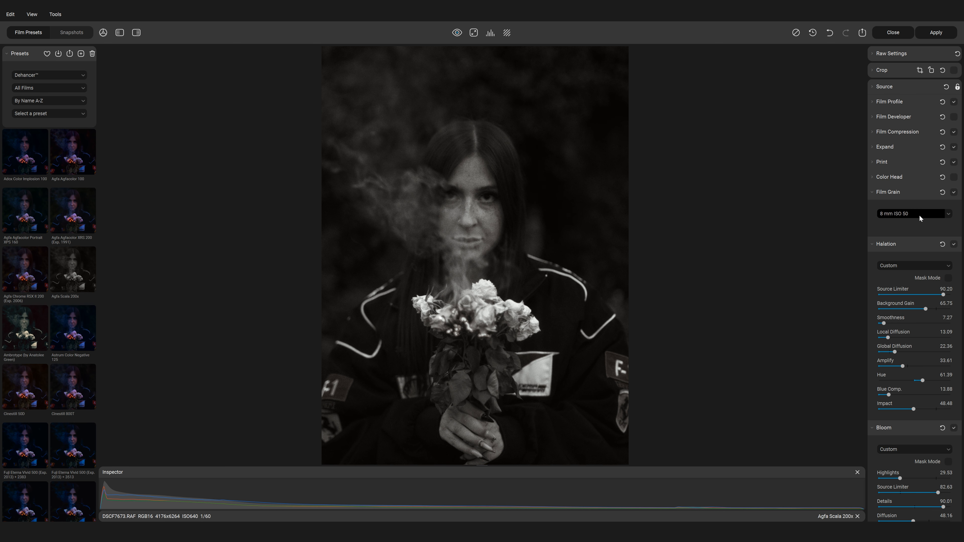
click(919, 215)
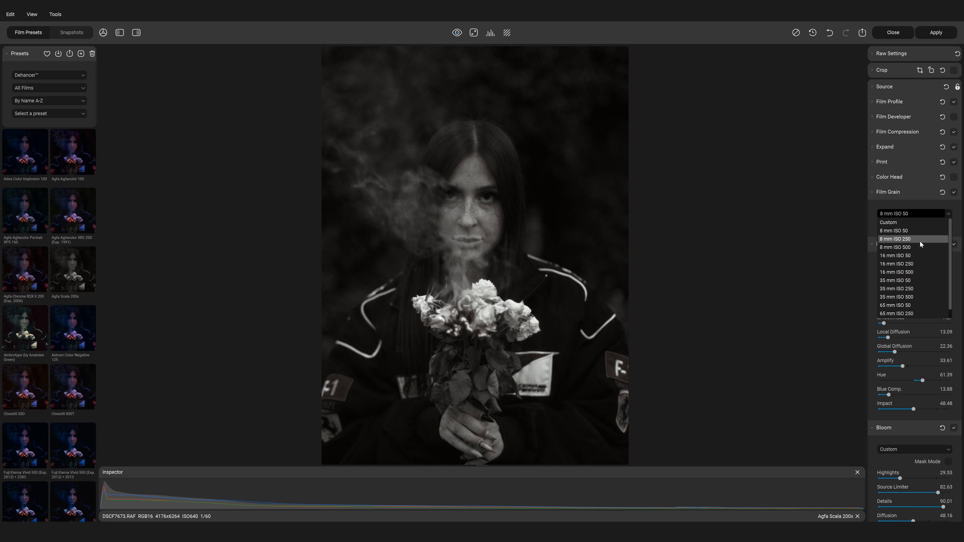
click(909, 248)
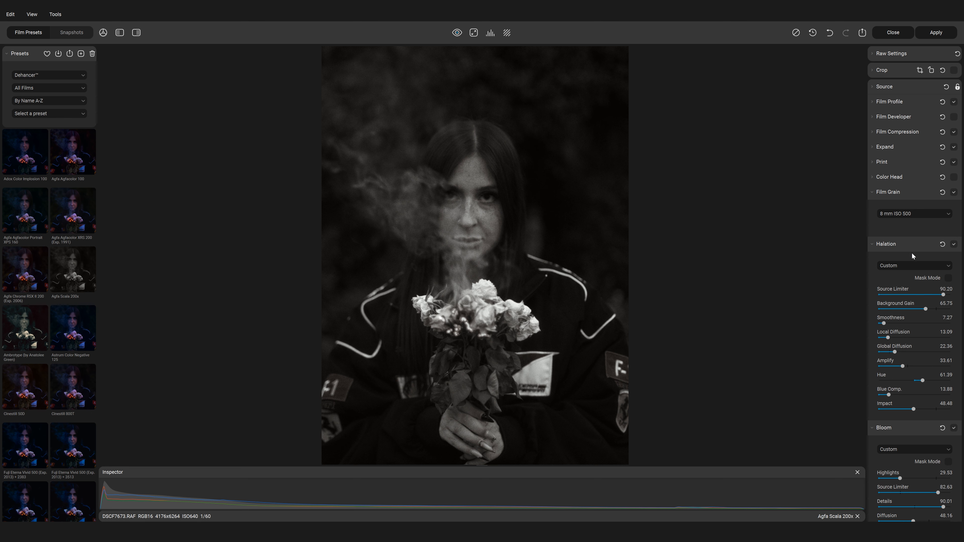
click(915, 214)
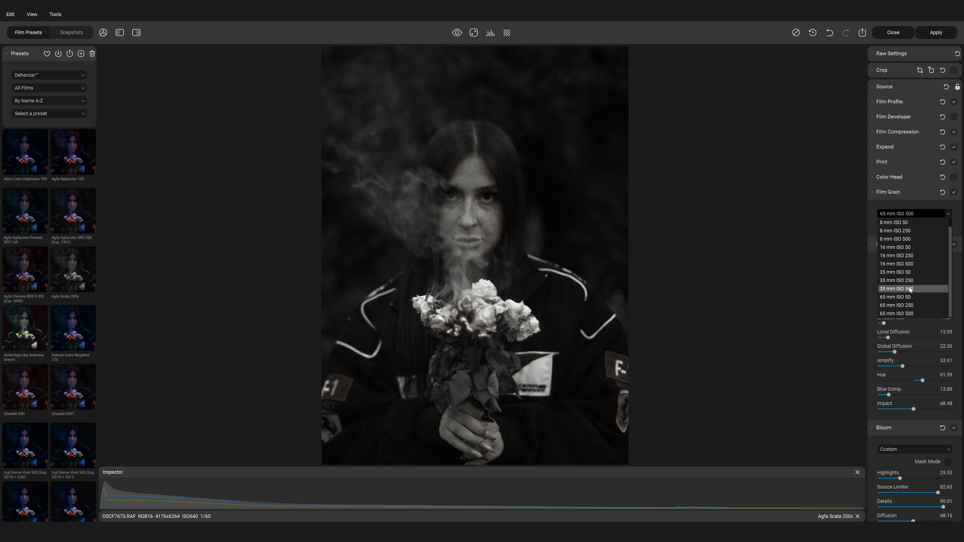
click(917, 289)
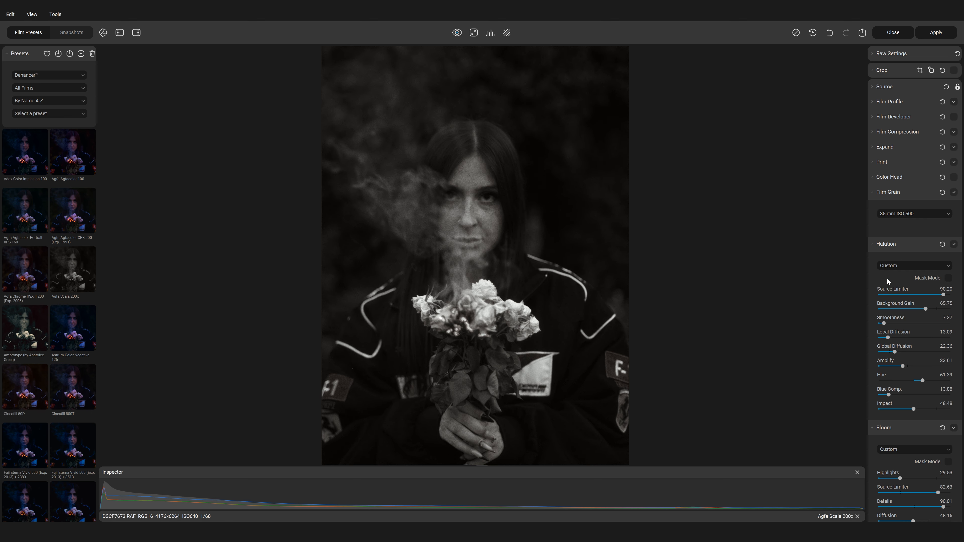
Compare the woman's face up close with Film Grain switched off and on.
click(954, 192)
scroll(476, 208, up, 5)
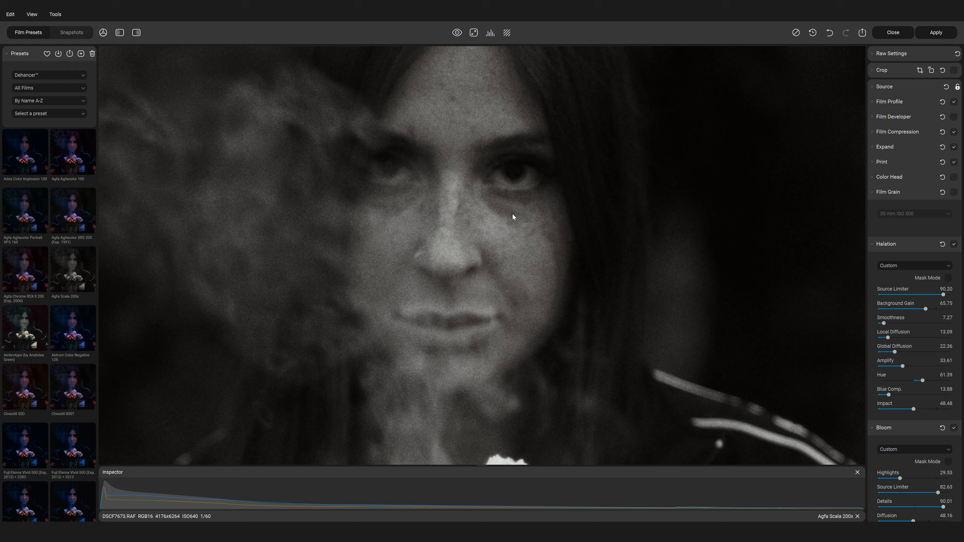
click(954, 193)
double_click(385, 221)
click(888, 192)
Compare the whole portrait with the Halation effect switched off and on.
scroll(911, 228, down, 1)
click(954, 162)
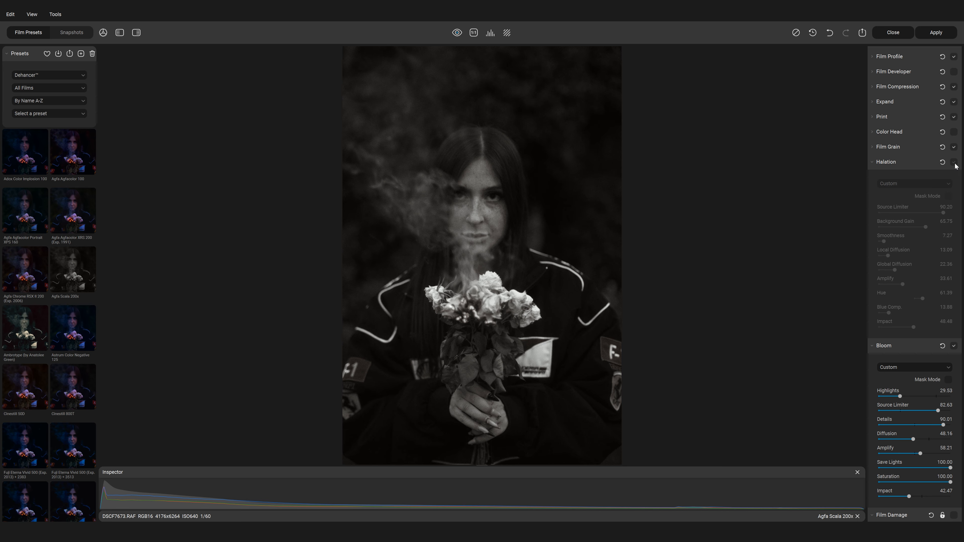
click(954, 162)
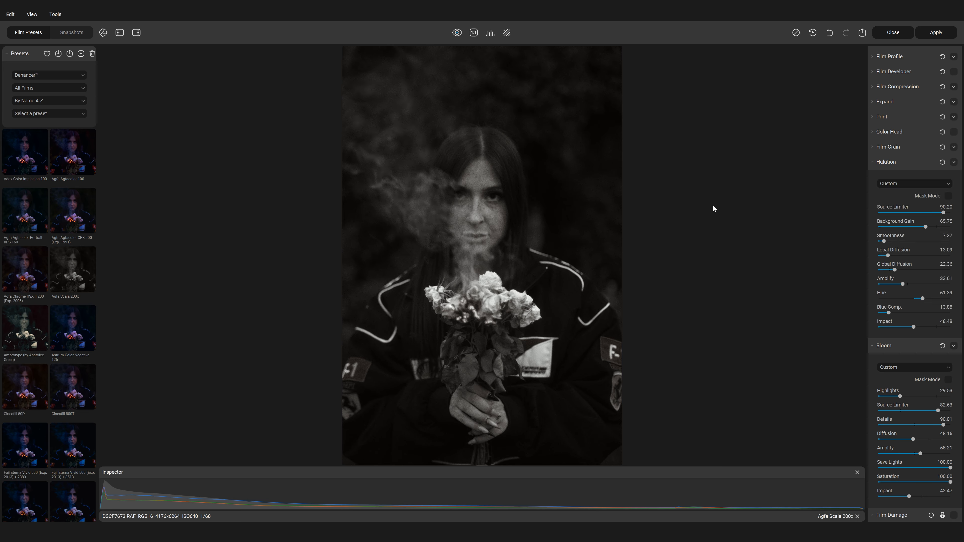
Try the 8 mm / Super 8 Halation presets with and without Remjet, and settle on 16 mm / Super 16 No Remjet.
click(903, 184)
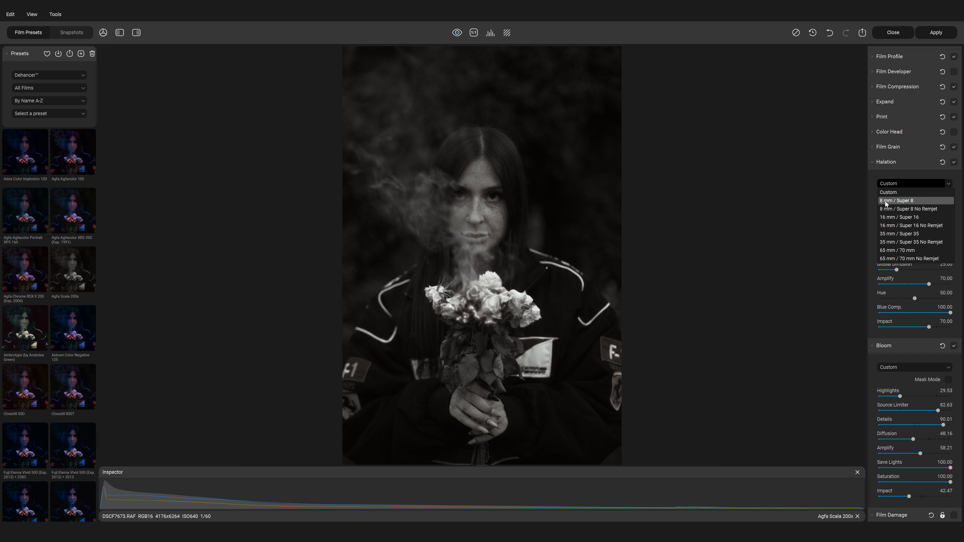
click(895, 184)
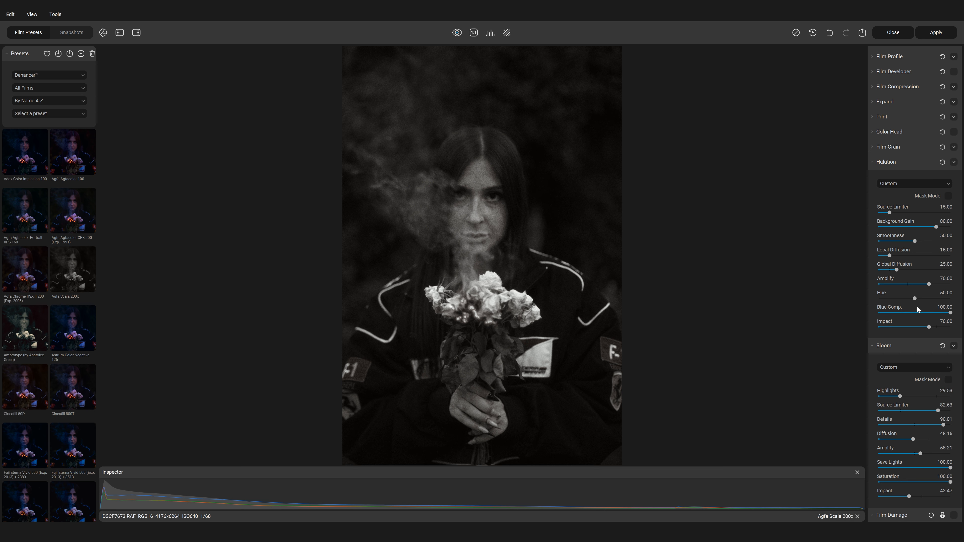
click(907, 187)
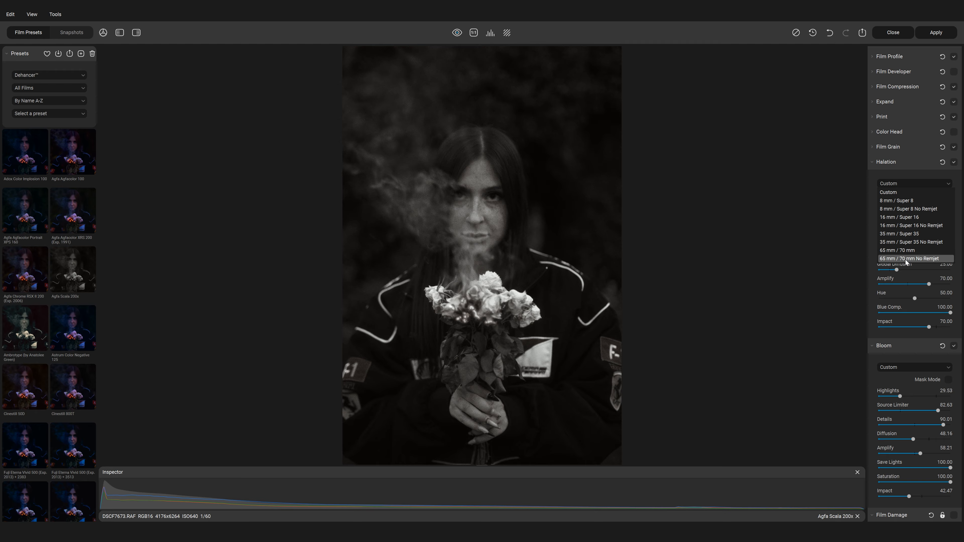
click(905, 210)
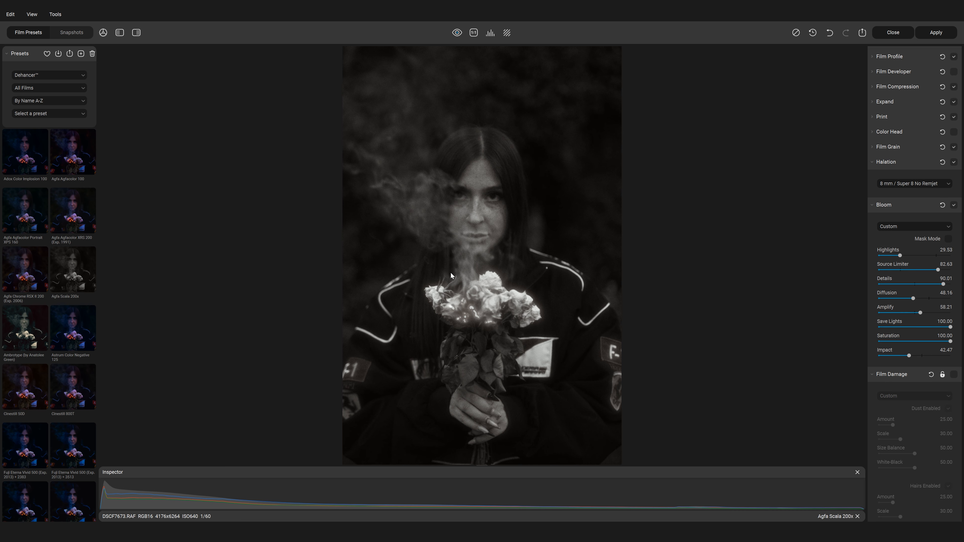
click(910, 182)
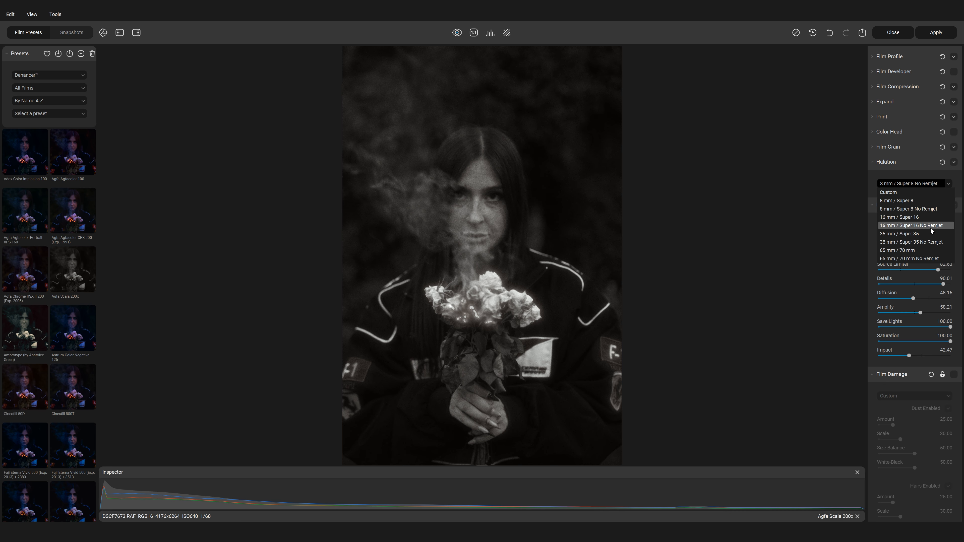
click(929, 226)
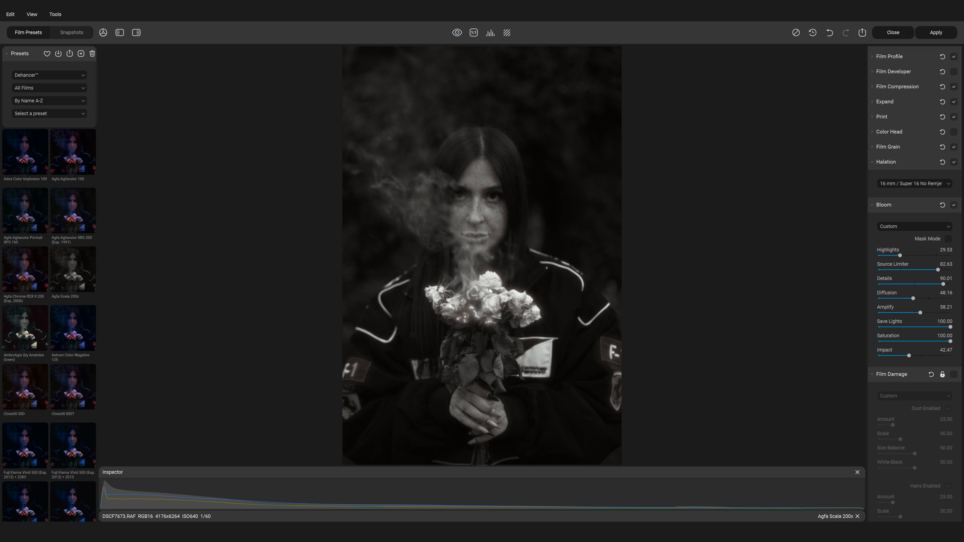
Try Film Damage with the Photo 8 mm / Super 8 preset, refresh its pattern, and switch the effect off again.
click(875, 205)
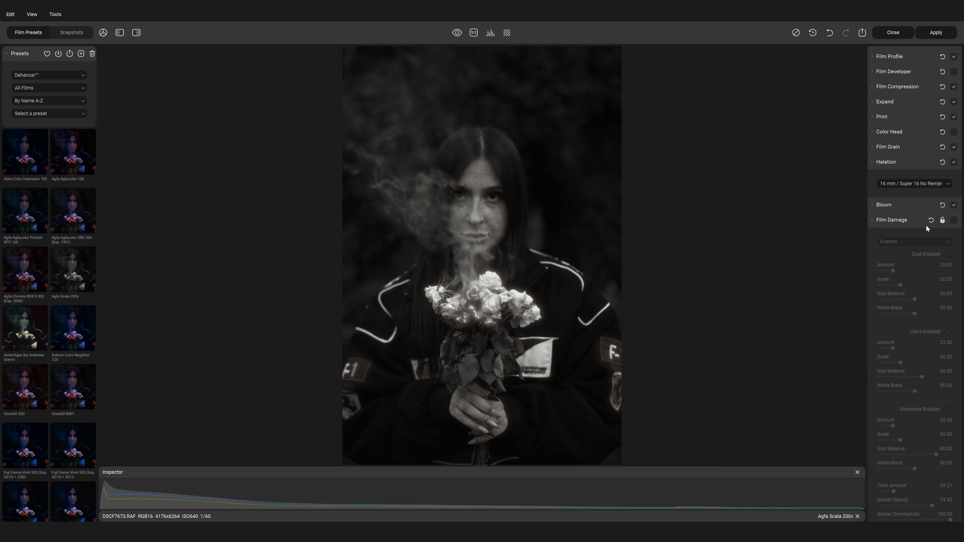
click(954, 220)
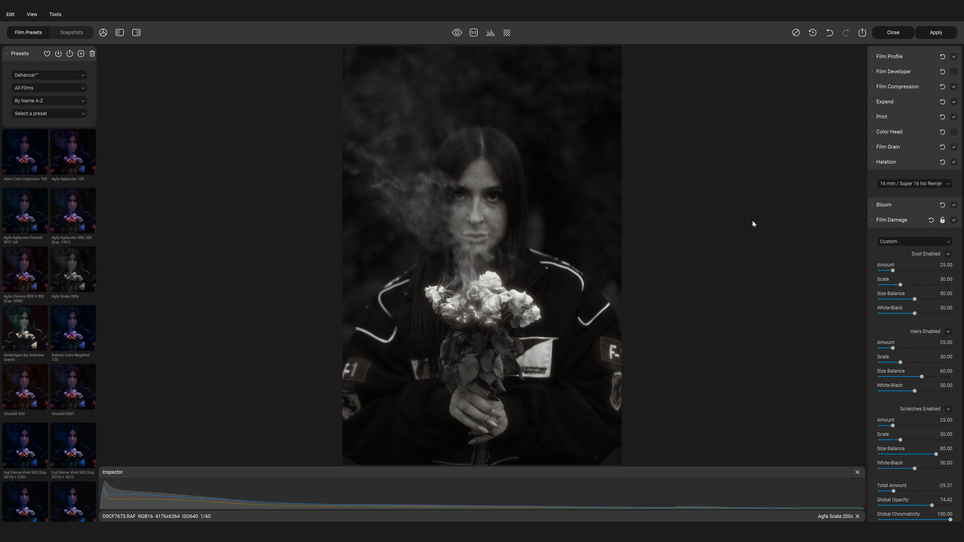
click(934, 242)
click(903, 259)
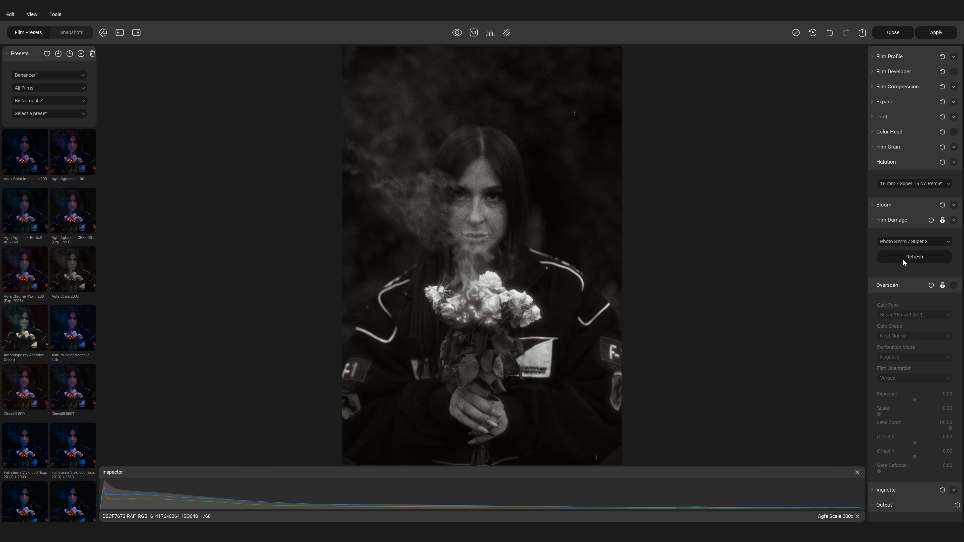
click(910, 242)
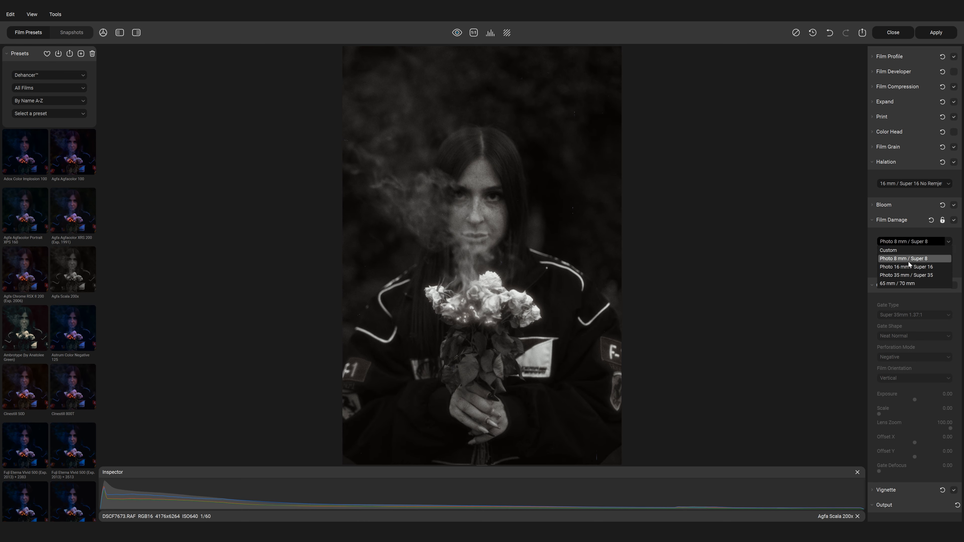
click(894, 230)
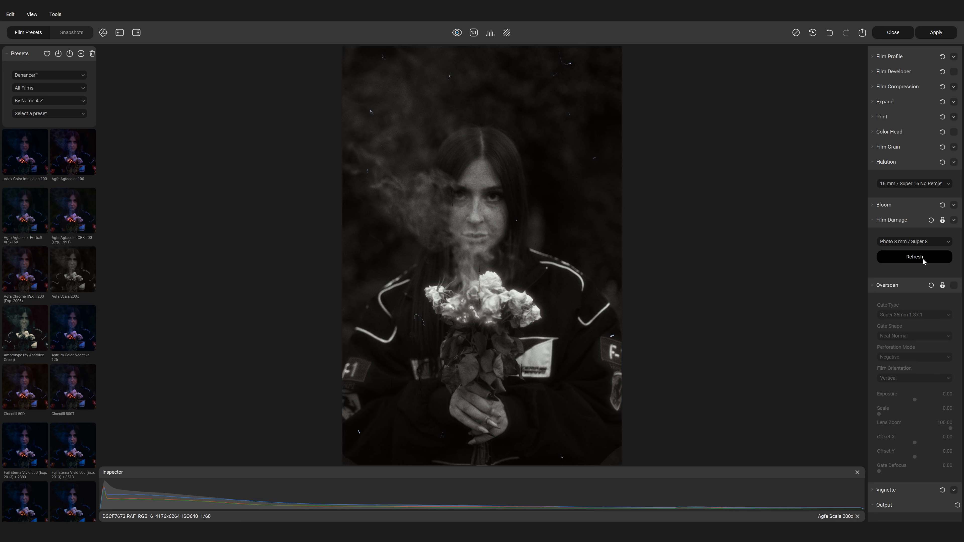
click(910, 256)
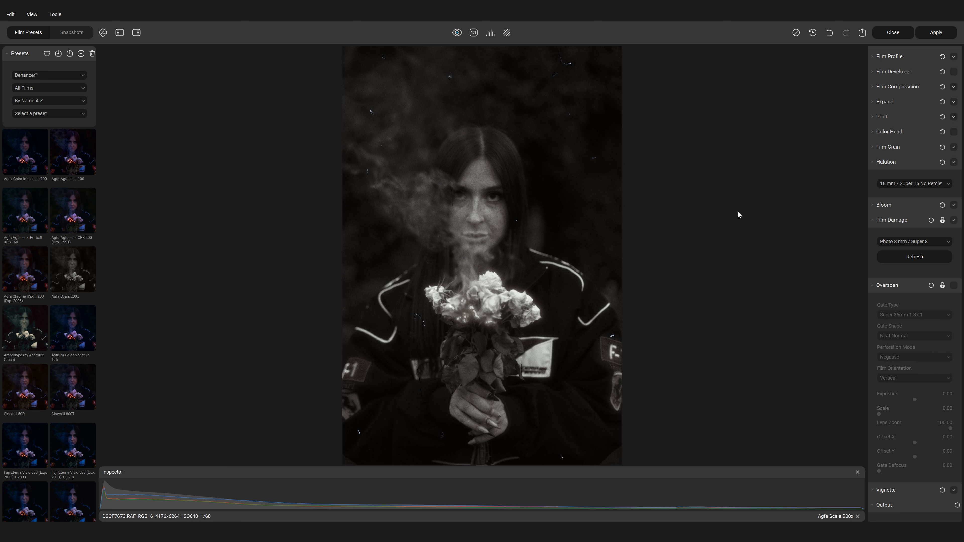
click(951, 219)
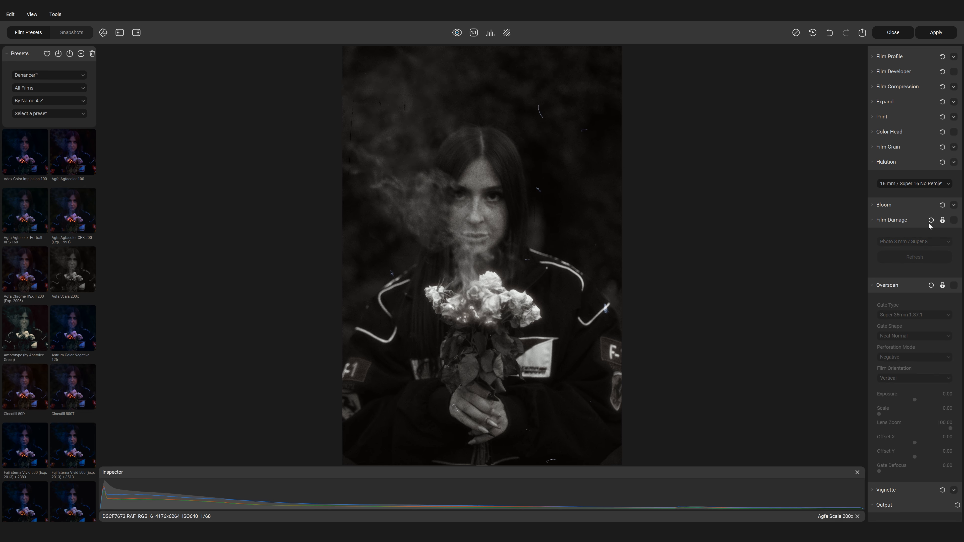
click(872, 220)
Try the Bloom presets 8 mm / Super 8 and 65 mm / 70 mm, and return to Custom.
click(884, 237)
click(901, 259)
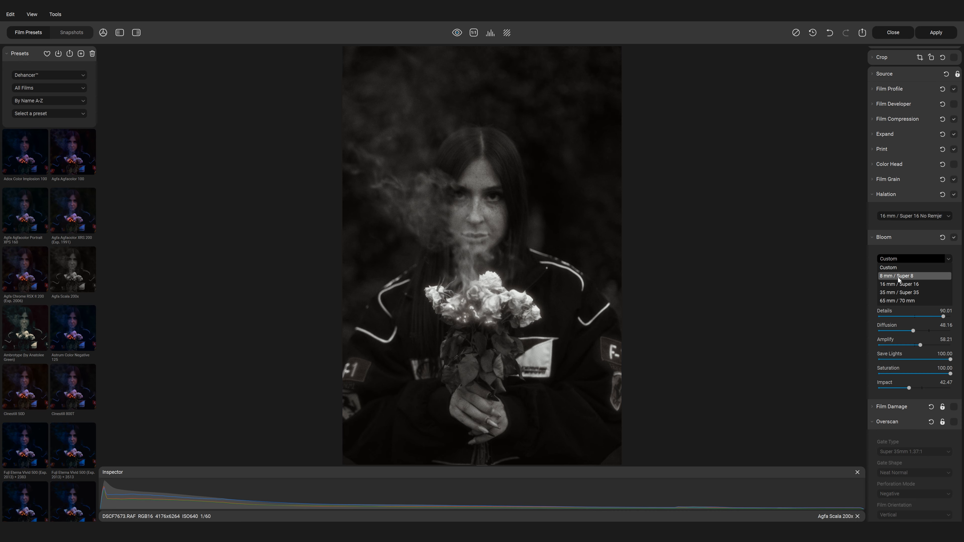
click(898, 279)
click(902, 261)
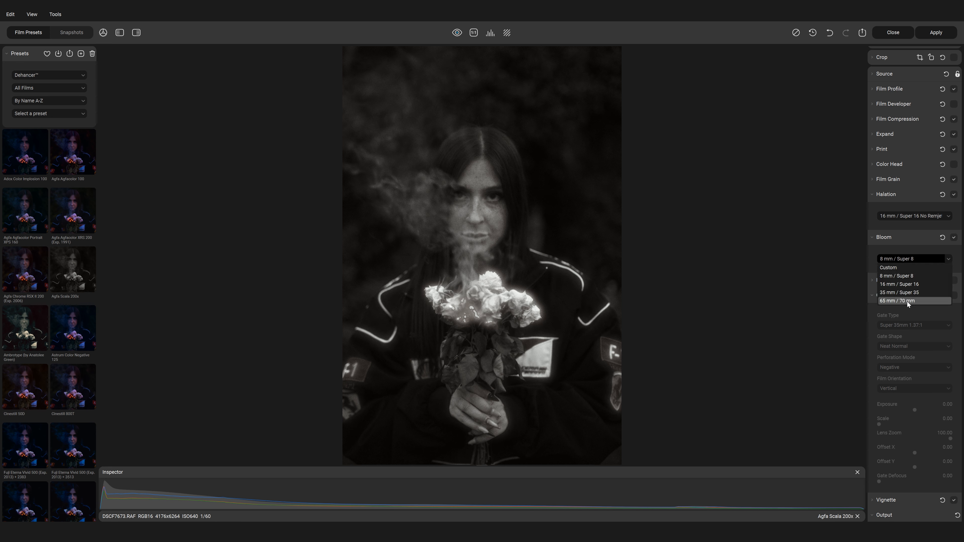
click(906, 301)
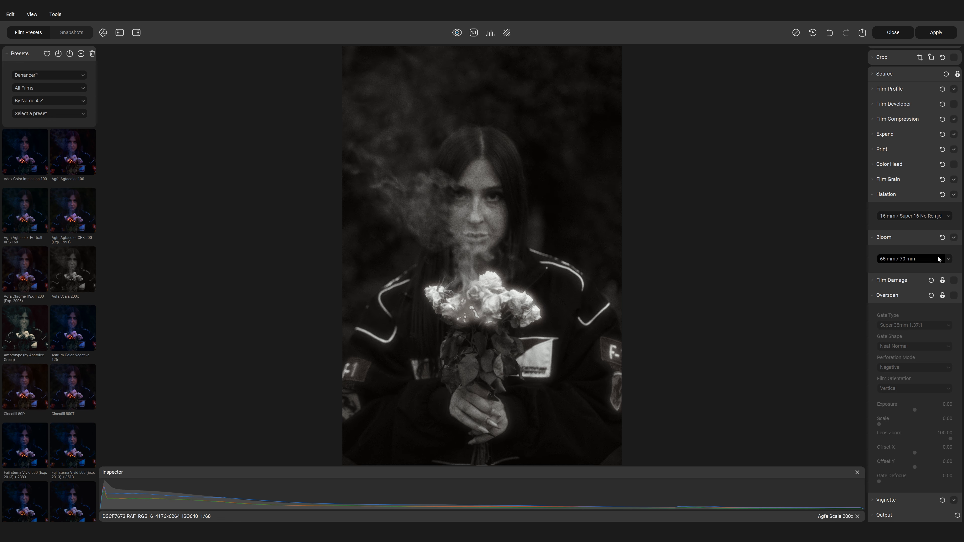
click(947, 261)
click(890, 267)
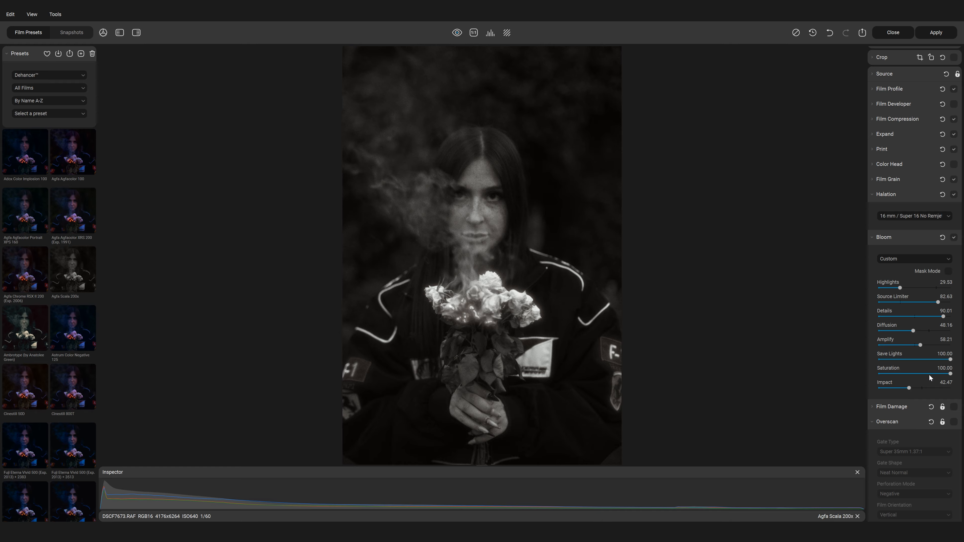
Reduce the custom Bloom Impact to a low setting.
drag(907, 388, 895, 388)
drag(894, 388, 889, 388)
click(872, 236)
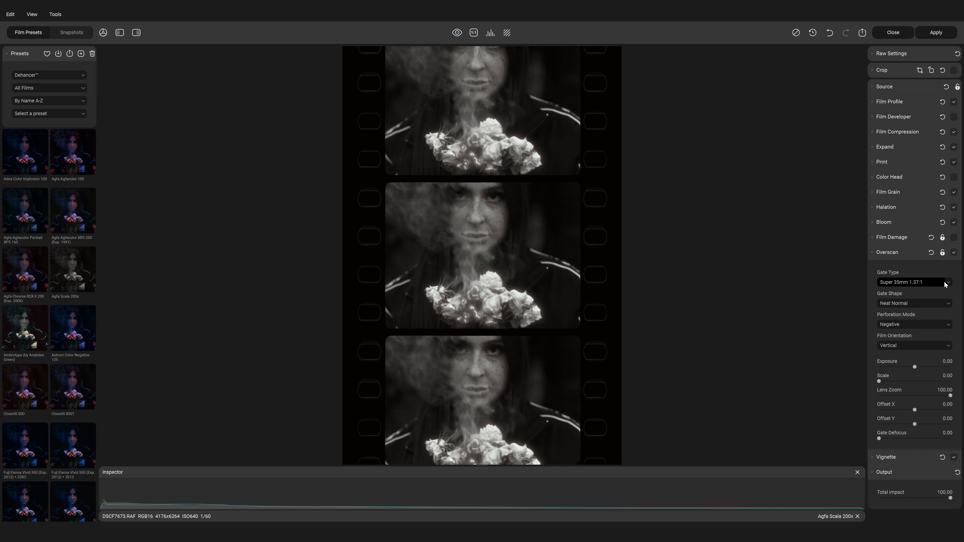
Try reframing the Overscan film frames vertically in both directions with Offset Y, and switch Overscan off.
click(946, 283)
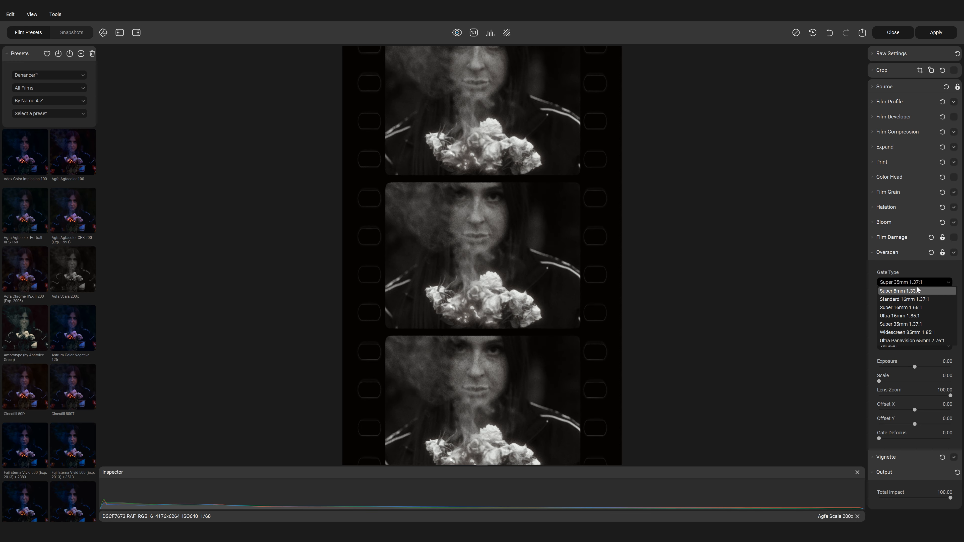
click(917, 271)
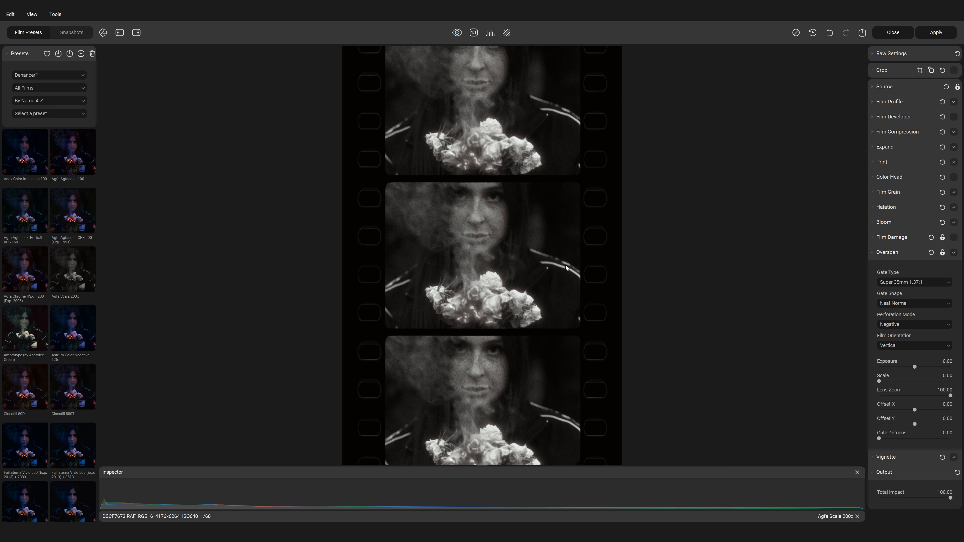
drag(914, 424, 928, 425)
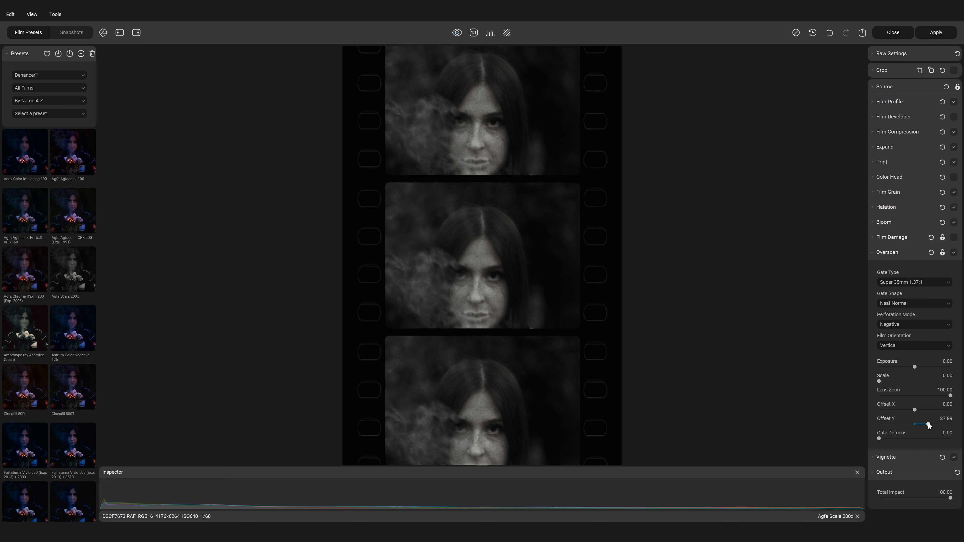
drag(927, 425, 908, 425)
click(953, 254)
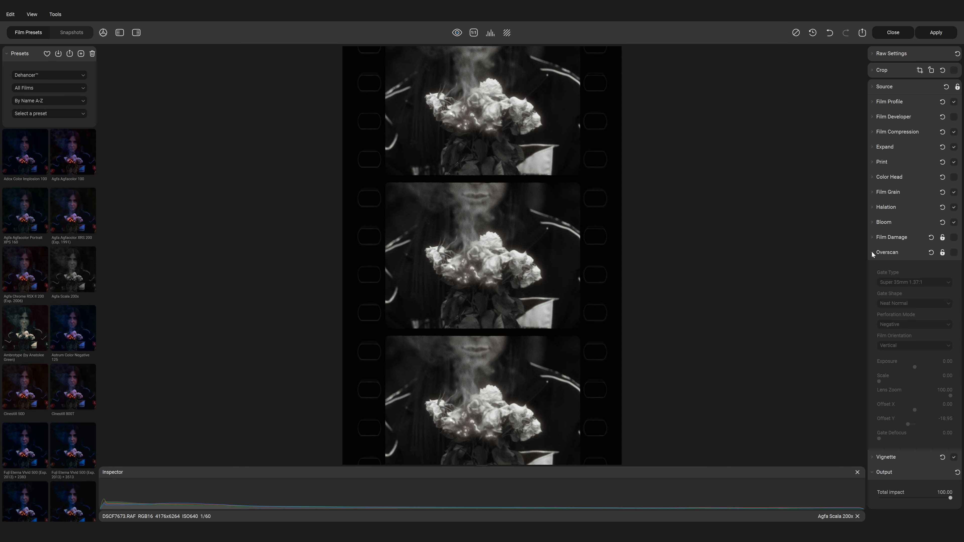
click(873, 254)
Darken the vignette slightly with its Exposure, and try the Output's Total impact at its minimum.
click(878, 268)
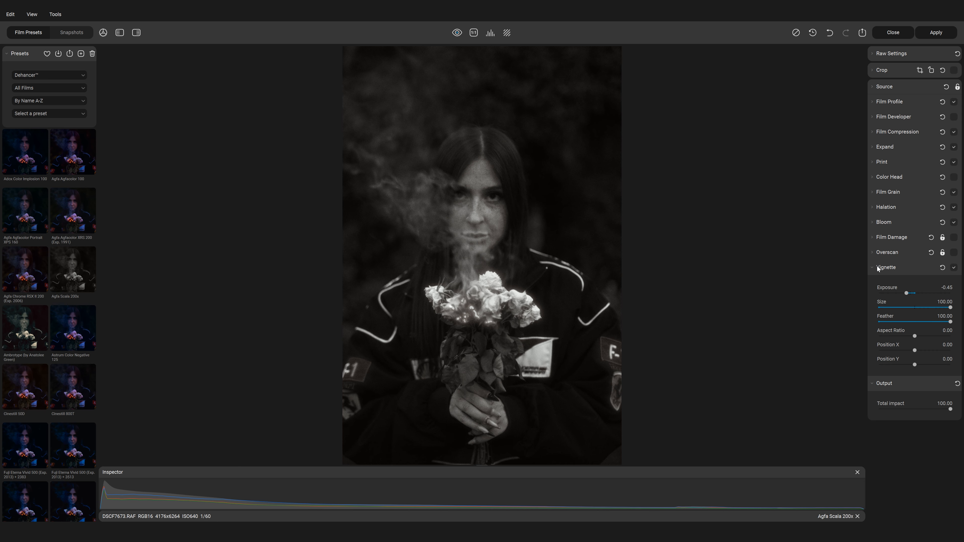
click(953, 269)
click(953, 269)
drag(902, 294, 895, 295)
drag(899, 292, 901, 292)
click(873, 268)
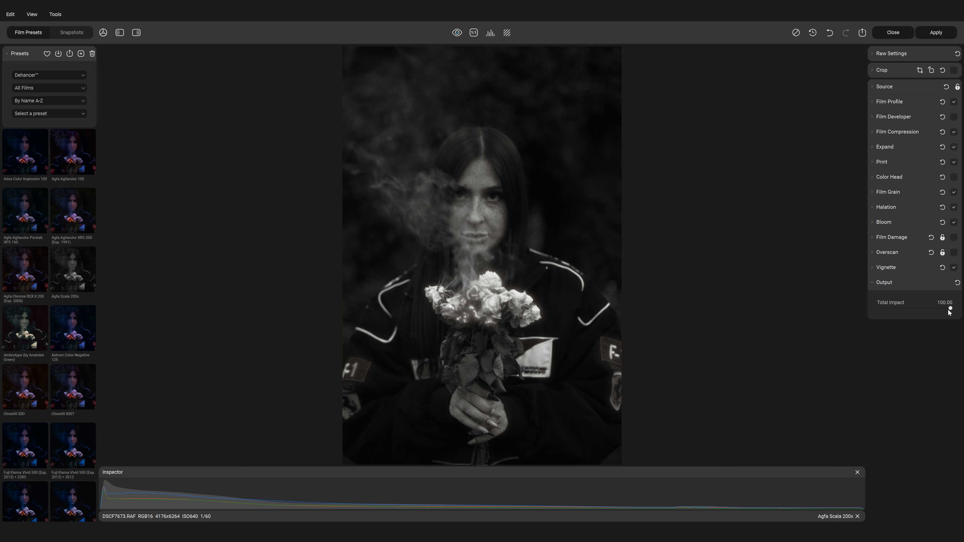
drag(950, 308, 878, 308)
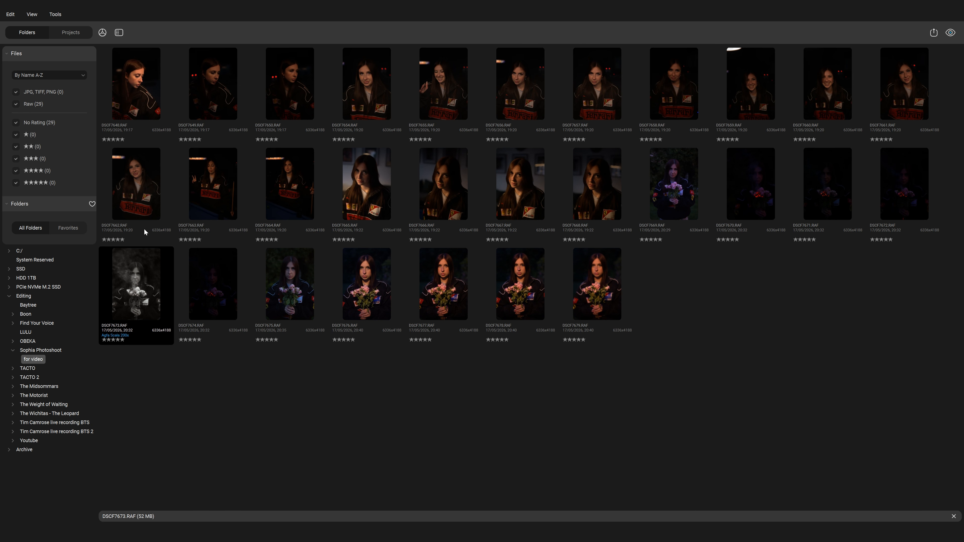
Copy the edits from DSCF7673.RAF and paste them onto the four photos DSCF7665.RAF through DSCF7668.RAF.
right_click(145, 288)
click(177, 306)
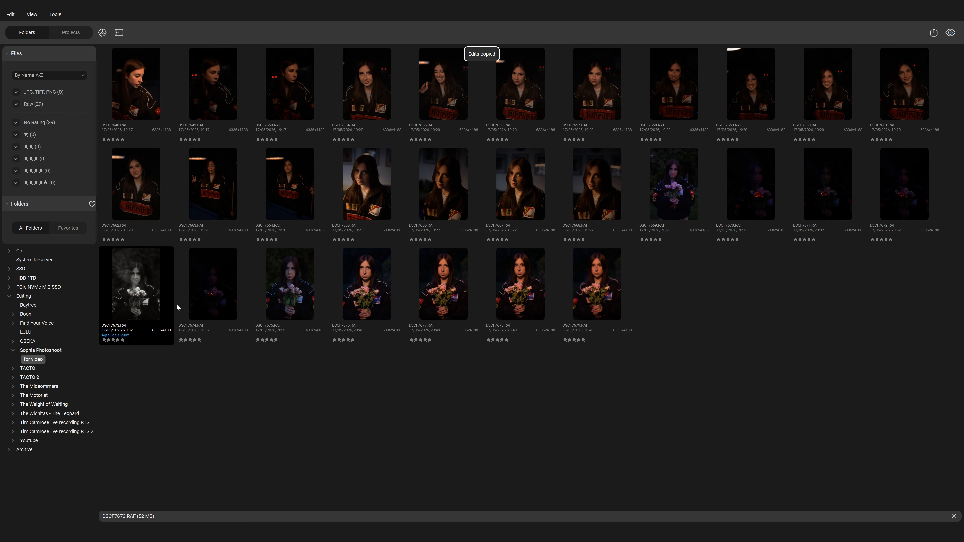
click(360, 183)
shift+click(603, 191)
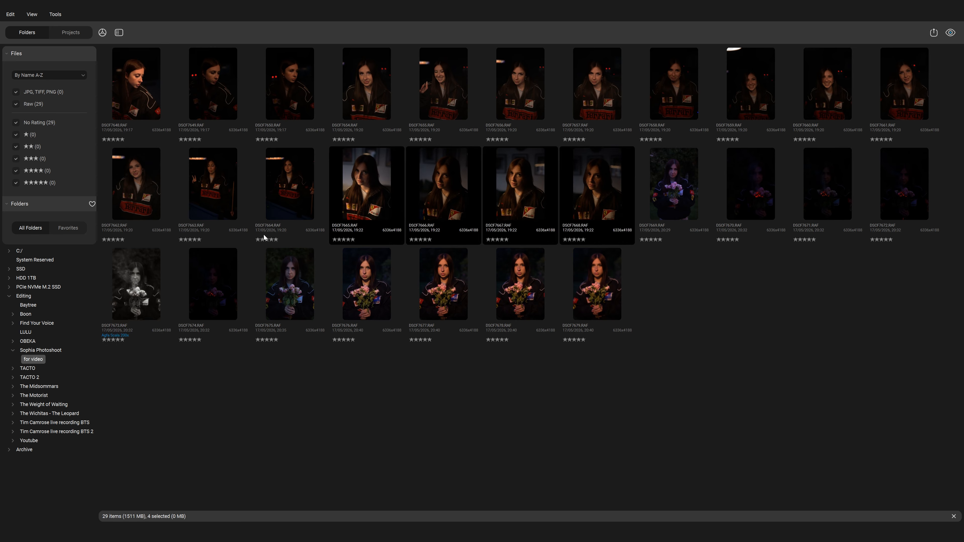
right_click(459, 196)
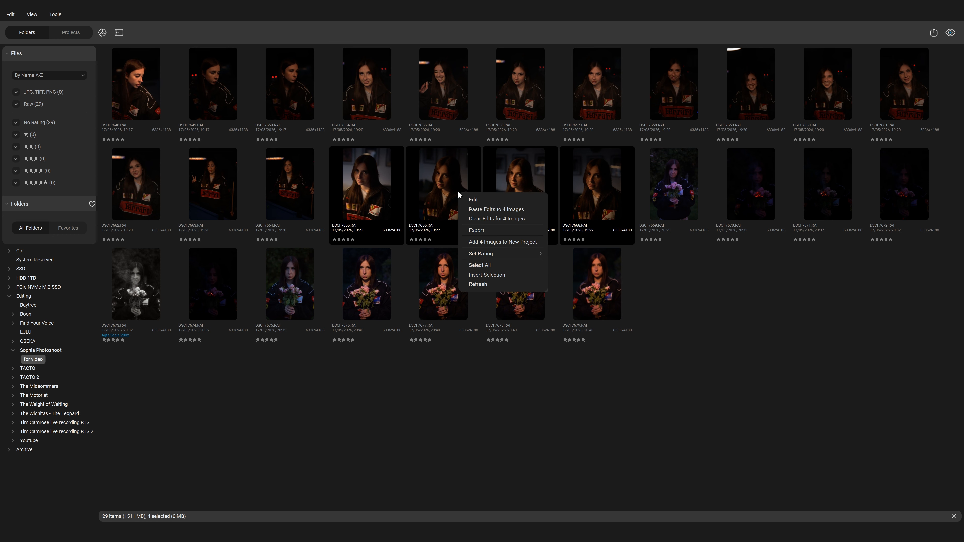
click(502, 209)
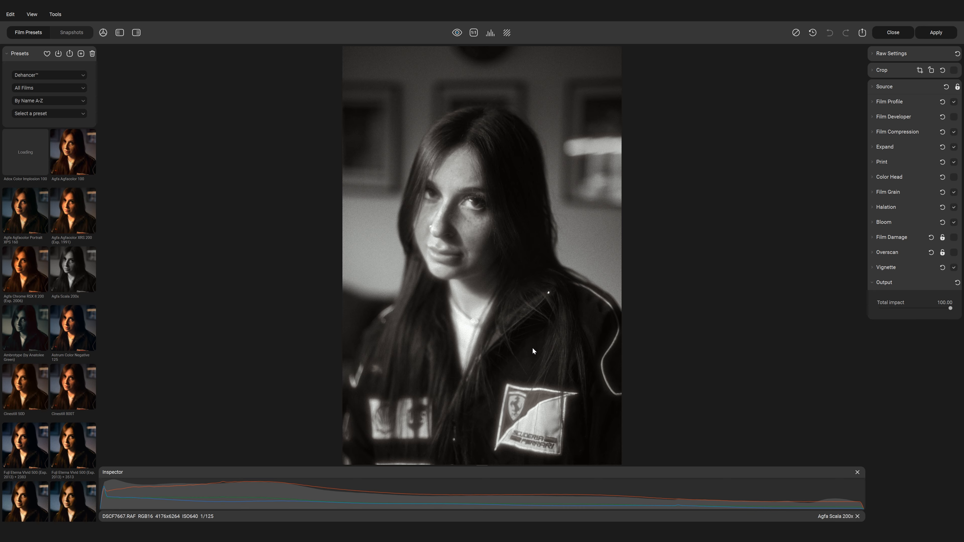
Open the export settings for the edited photo DSCF7667.RAF.
click(862, 33)
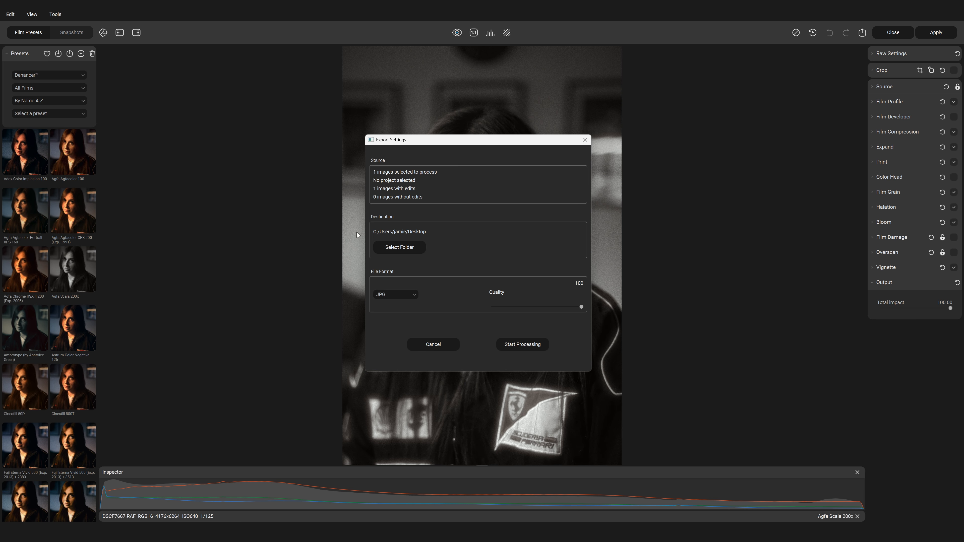